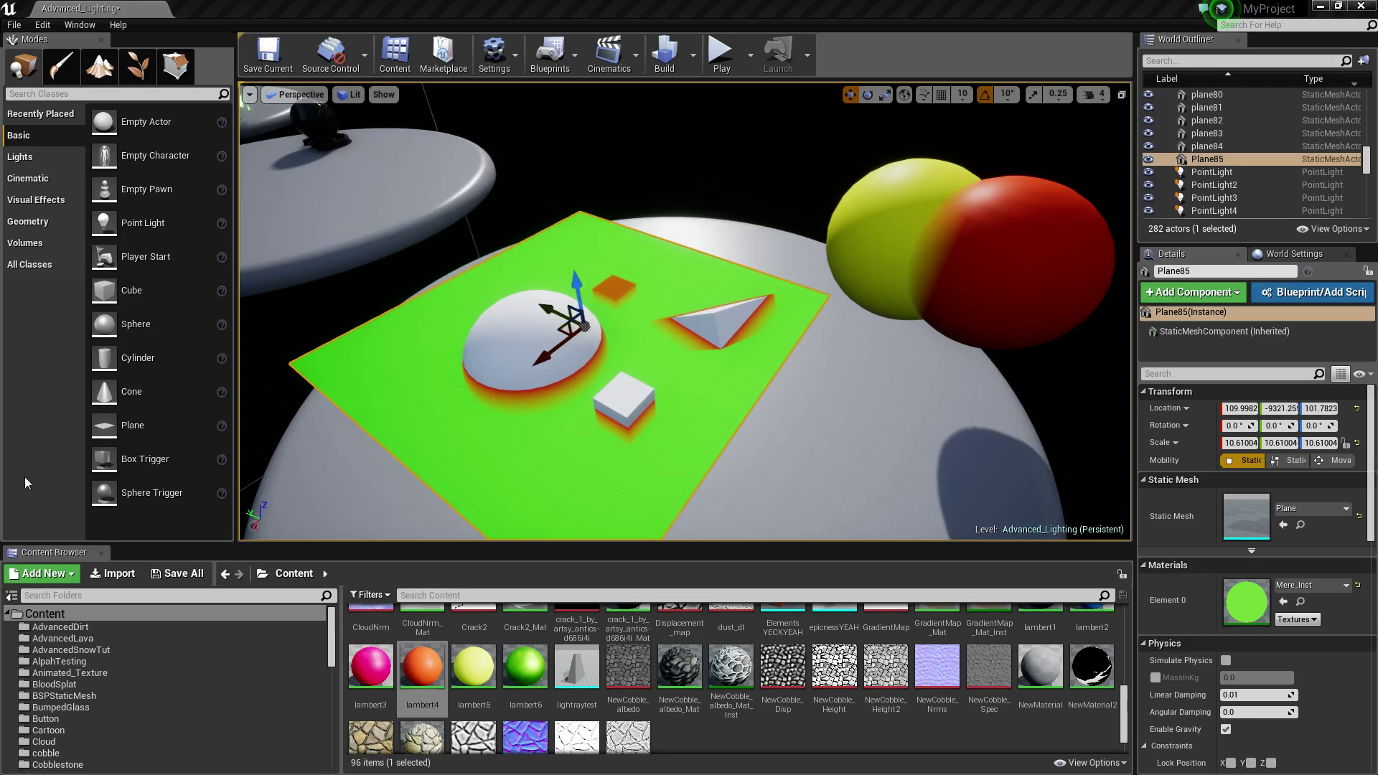
# Move the sphere embedded in the green plane to a new spot and lower it beneath the surface, to about Z -96.
pyautogui.moveTo(570, 417); pyautogui.dragTo(569, 417, button='right')
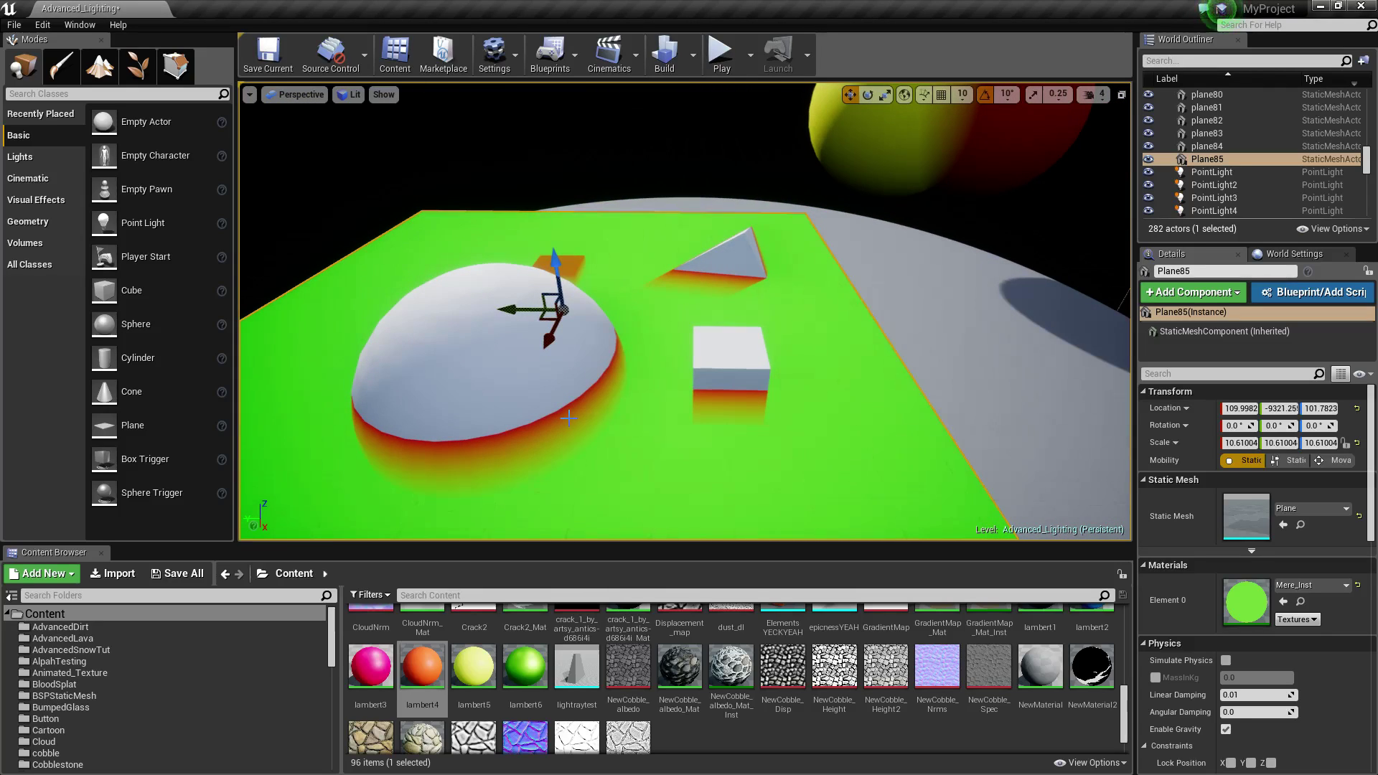
pyautogui.moveTo(578, 403); pyautogui.dragTo(578, 402, button='right')
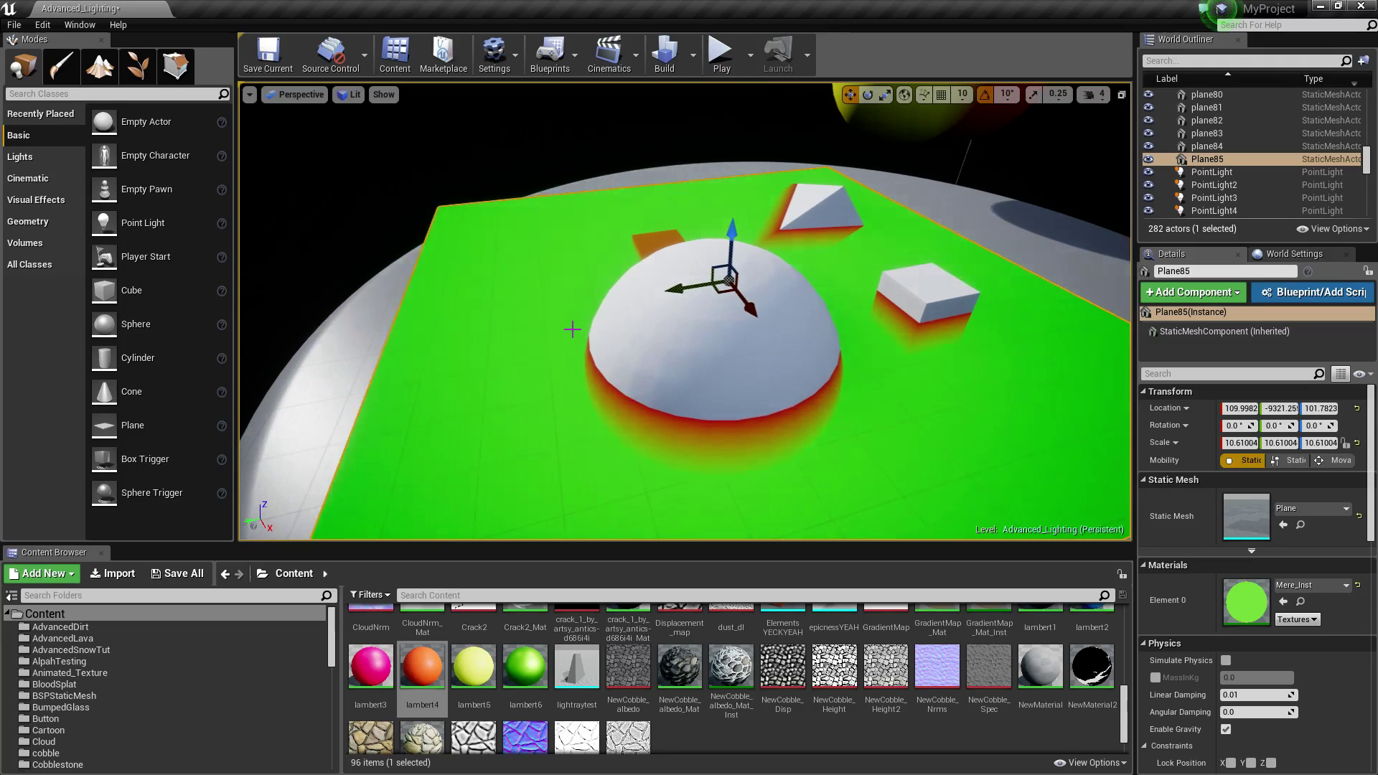
pyautogui.moveTo(484, 381); pyautogui.dragTo(484, 382, button='right')
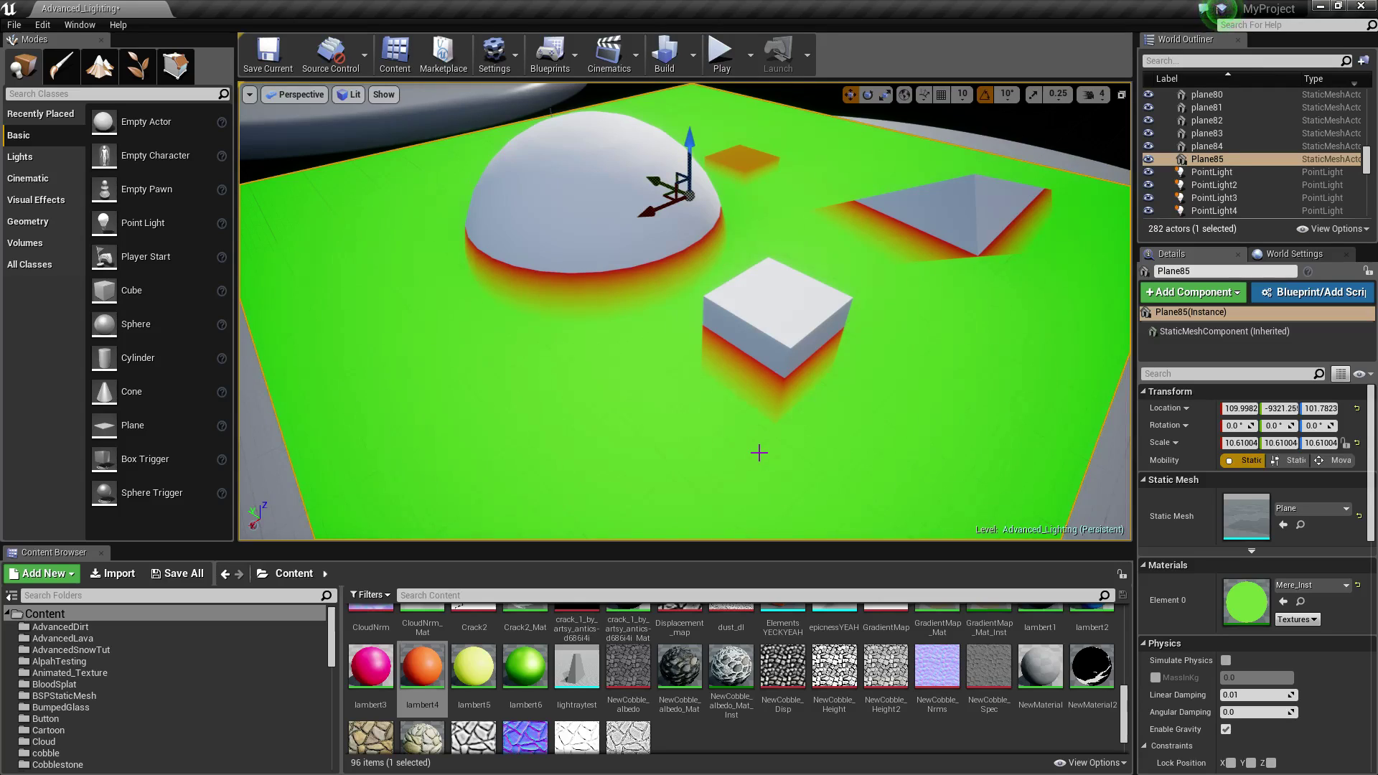
pyautogui.moveTo(705, 390); pyautogui.dragTo(631, 287, button='right')
pyautogui.click(639, 248)
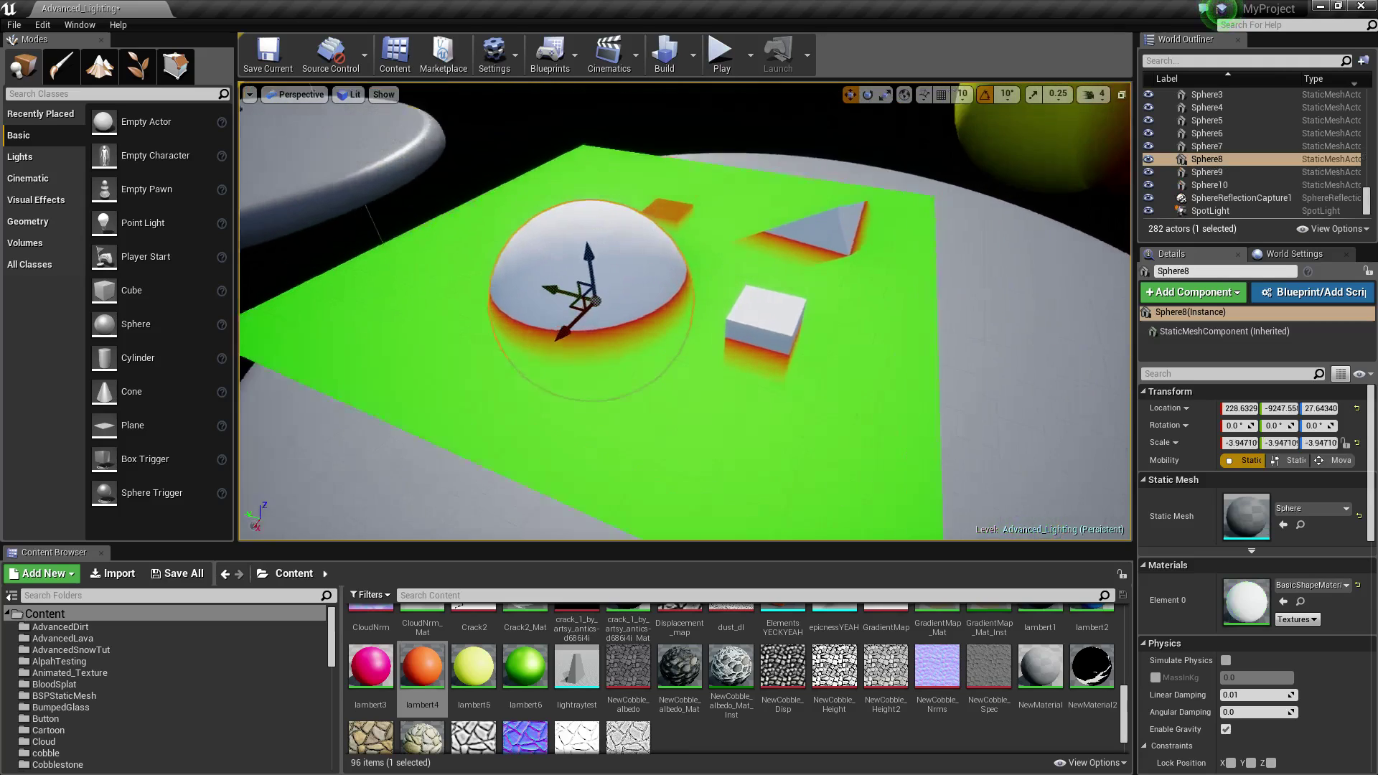
pyautogui.moveTo(565, 308); pyautogui.dragTo(513, 300)
pyautogui.moveTo(536, 248); pyautogui.dragTo(547, 310)
pyautogui.moveTo(548, 310); pyautogui.dragTo(702, 323, button='right')
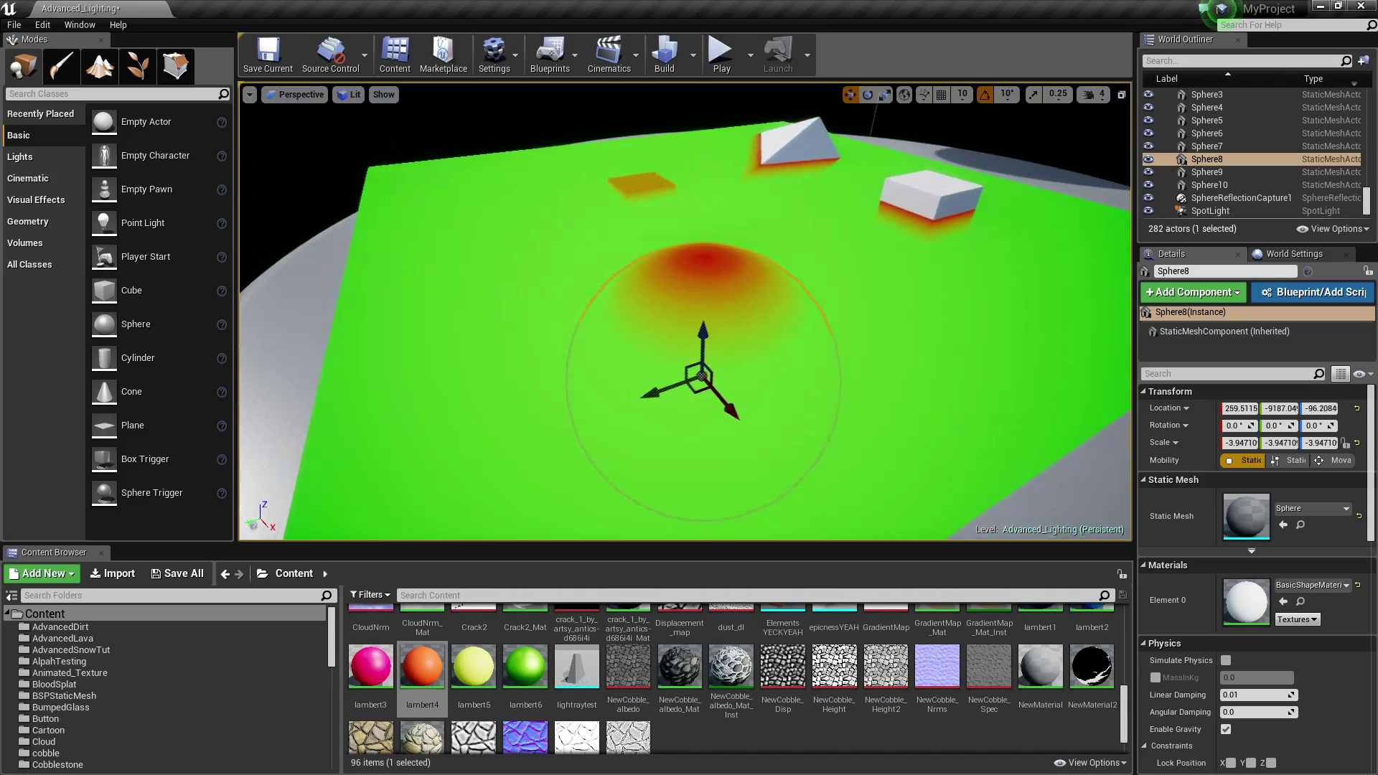
pyautogui.moveTo(567, 341); pyautogui.dragTo(550, 309, button='right')
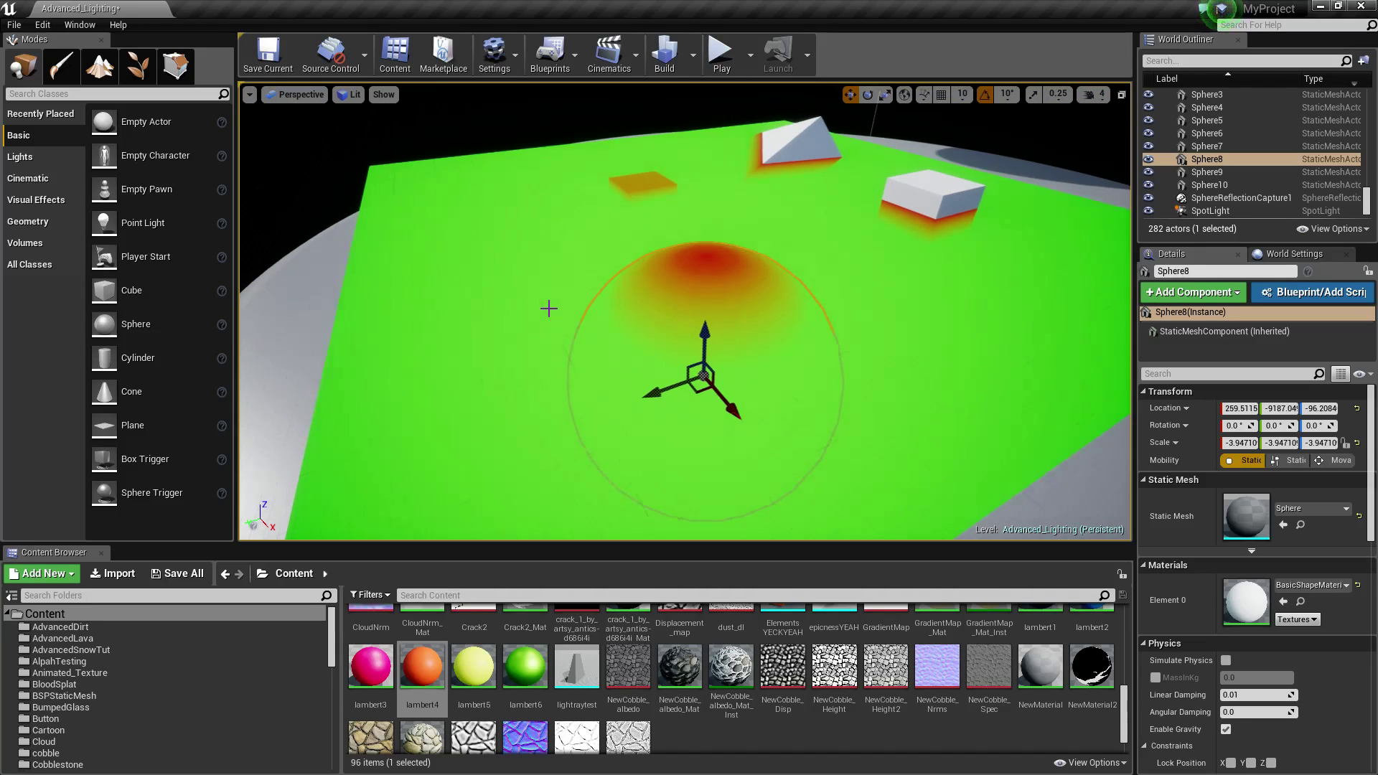
# Open the green plane's material instance and its parent material Mere, and examine the color constants, Depth Fade and Lerp nodes.
pyautogui.click(877, 311)
pyautogui.doubleClick(1253, 589)
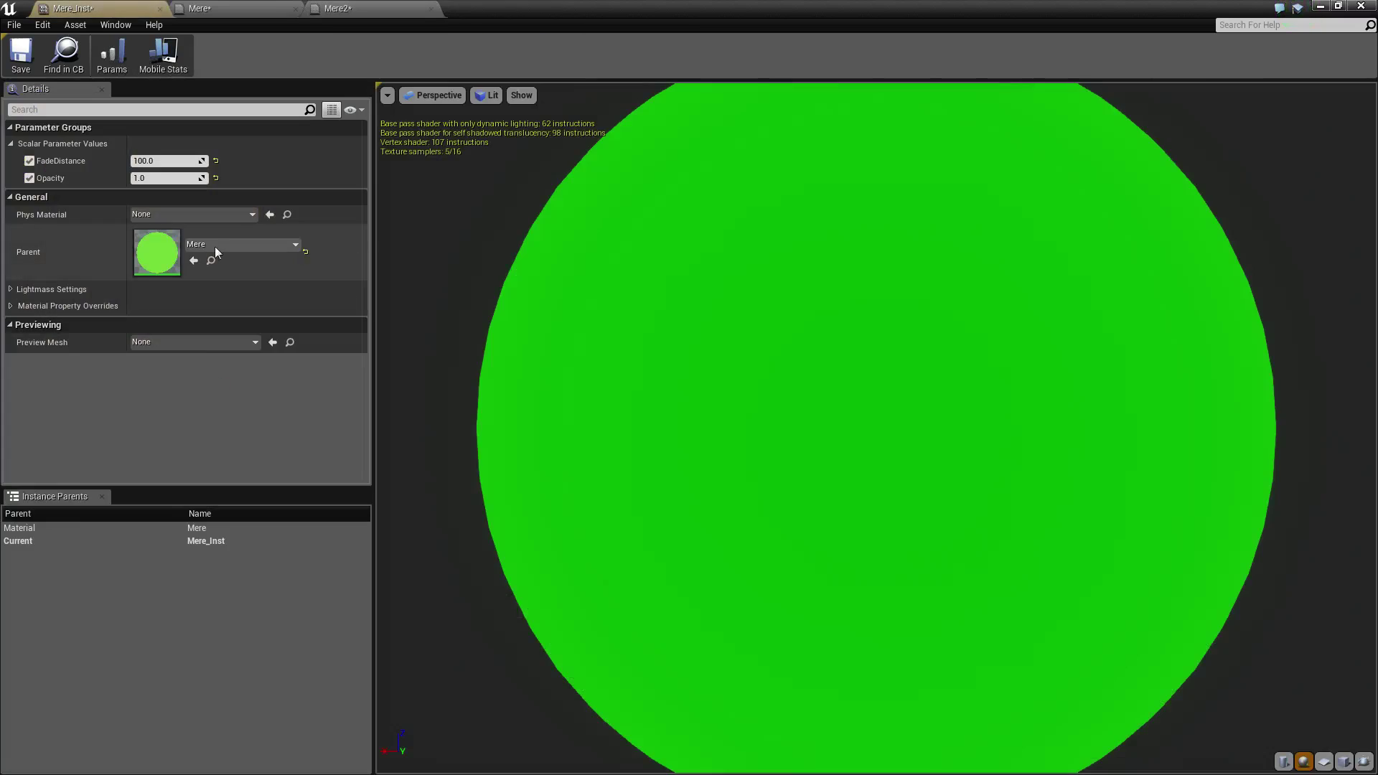
pyautogui.doubleClick(160, 250)
pyautogui.moveTo(551, 365); pyautogui.dragTo(596, 288, button='right')
pyautogui.scroll(2, 728, 283)
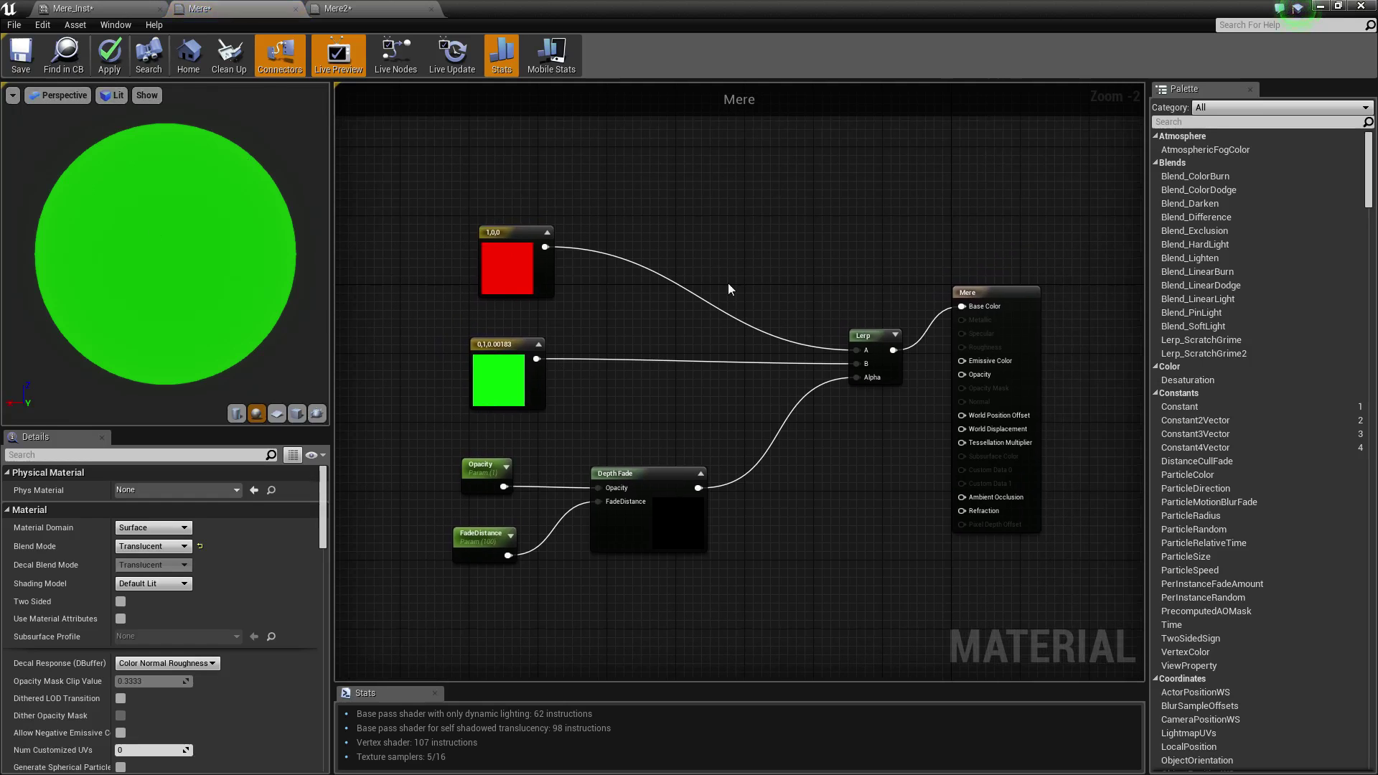
pyautogui.click(478, 258)
pyautogui.click(466, 373)
pyautogui.moveTo(789, 456); pyautogui.dragTo(751, 406, button='right')
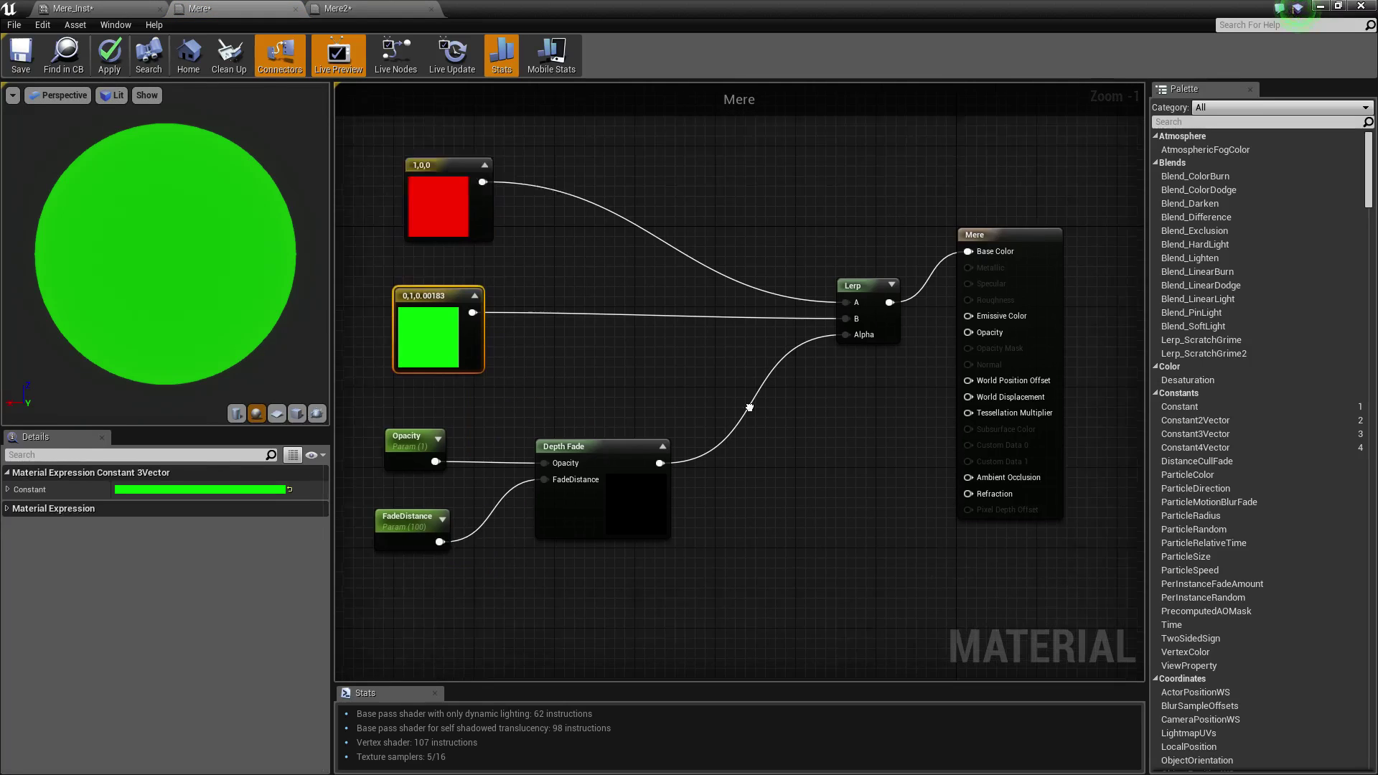
pyautogui.moveTo(668, 359); pyautogui.dragTo(566, 400, button='right')
pyautogui.click(532, 502)
pyautogui.moveTo(782, 348); pyautogui.dragTo(704, 365, button='right')
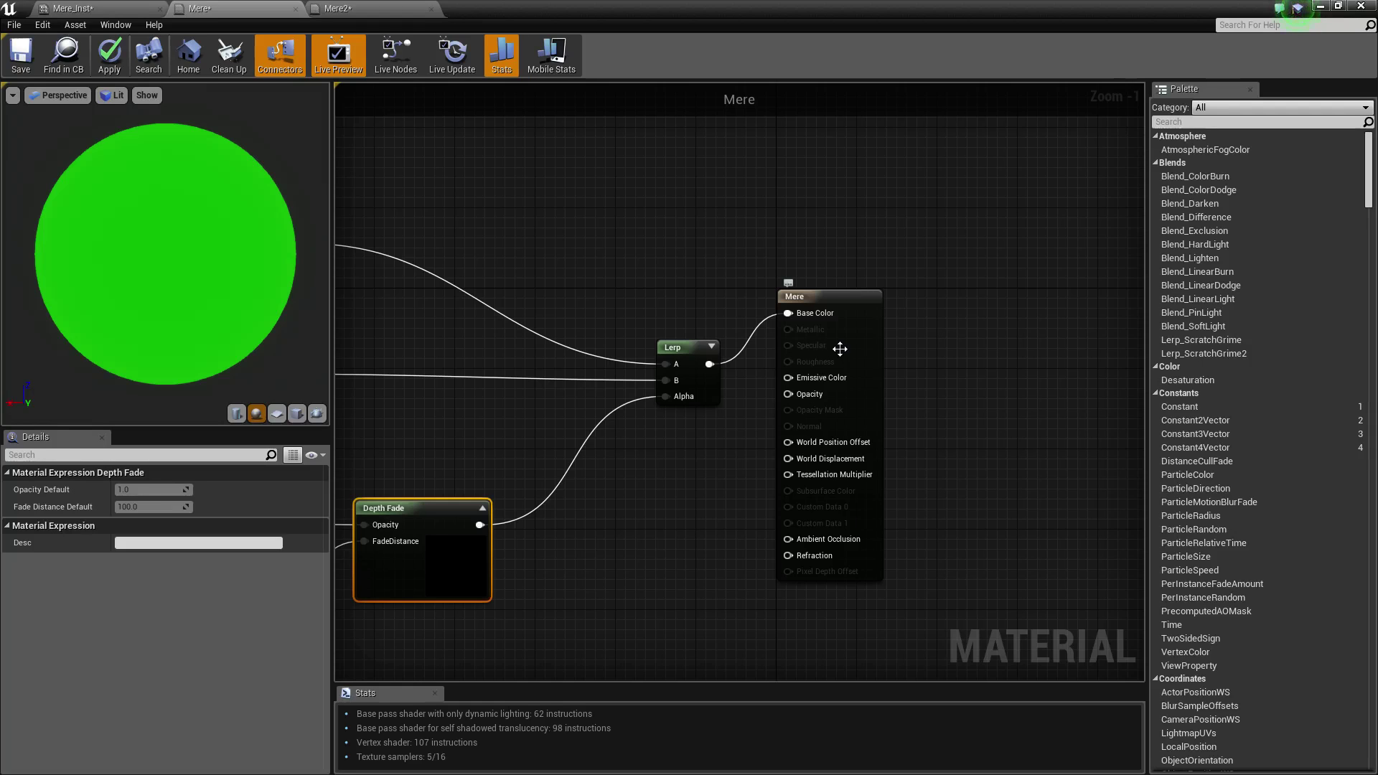
# Return to the level and examine the blend where the yellow and red spheres overlap.
pyautogui.click(1318, 6)
pyautogui.moveTo(1030, 204); pyautogui.dragTo(1009, 165, button='right')
pyautogui.moveTo(734, 313); pyautogui.dragTo(734, 353, button='right')
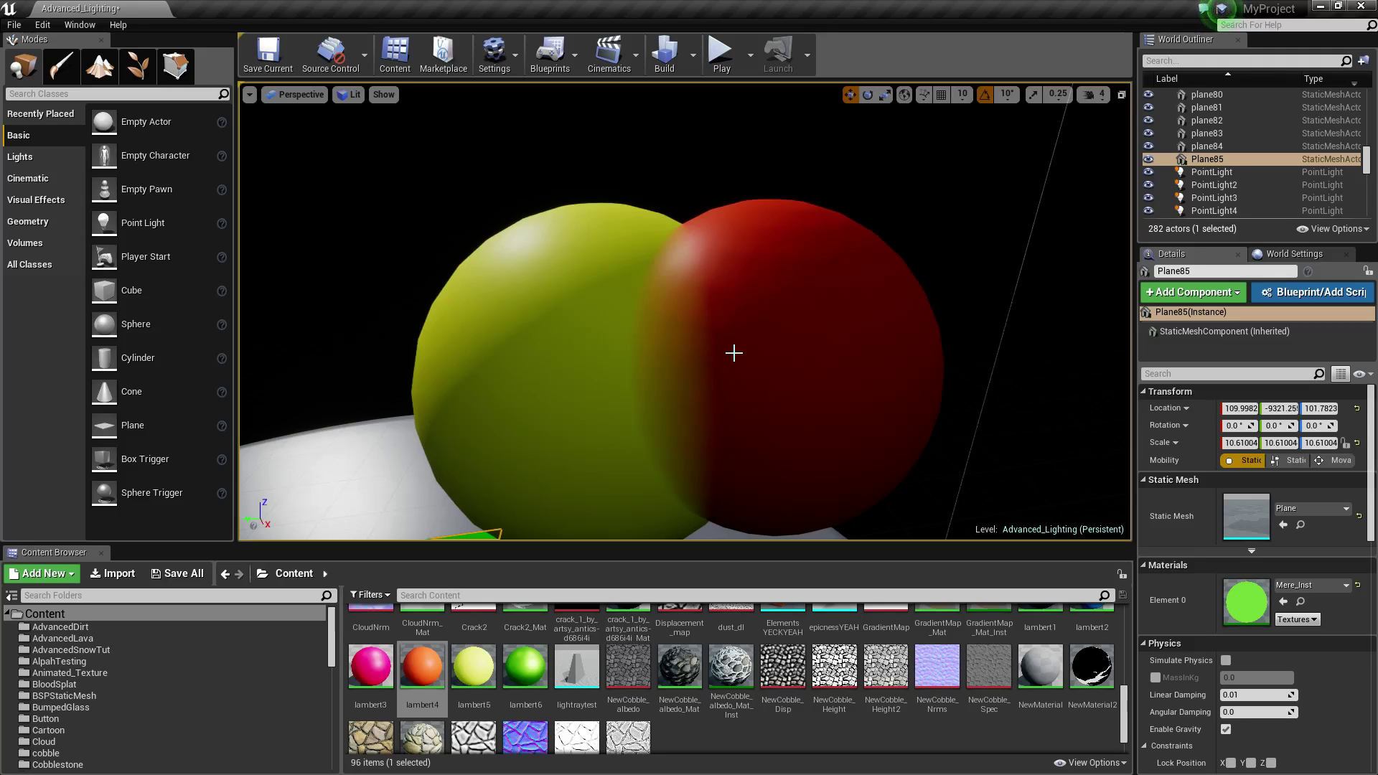
pyautogui.scroll(3, 768, 362)
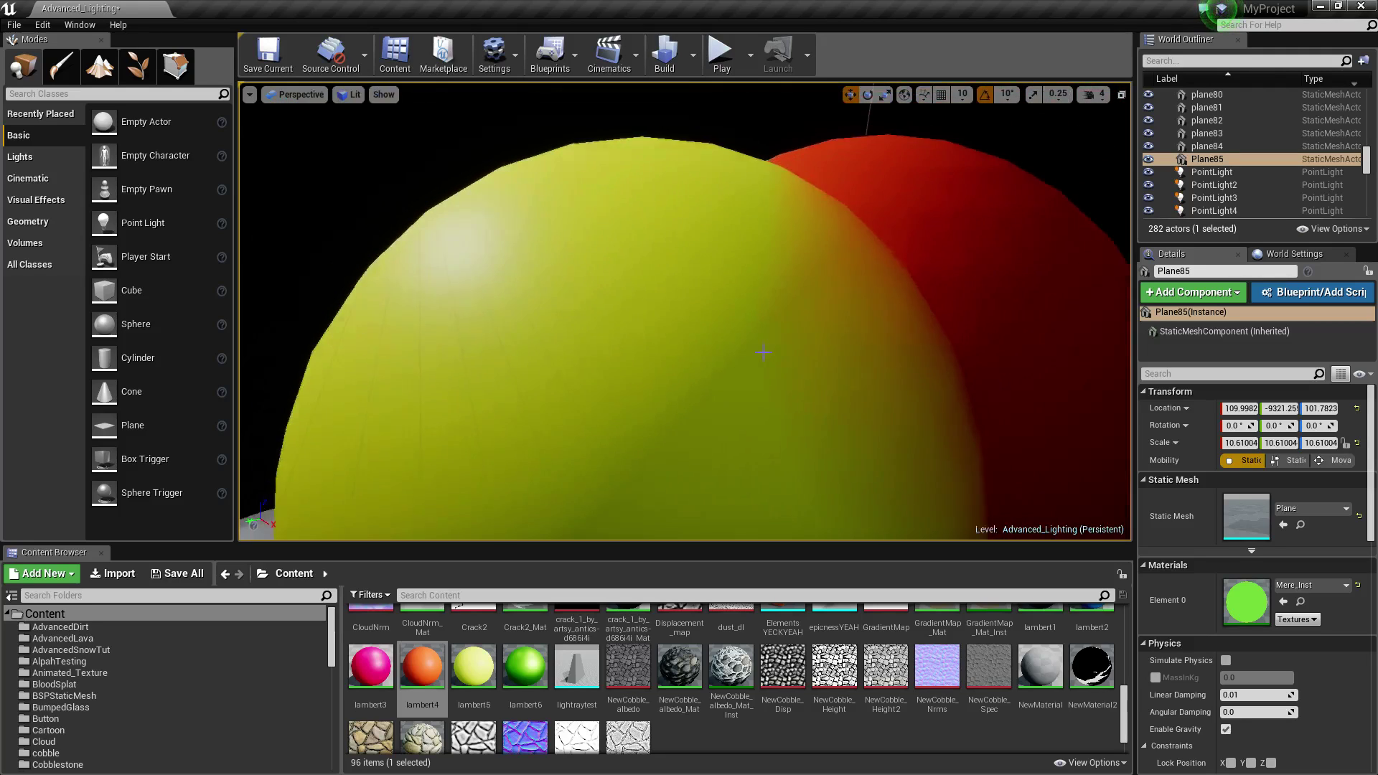
pyautogui.keyDown('alt'); pyautogui.moveTo(763, 352); pyautogui.dragTo(729, 317); pyautogui.keyUp('alt')
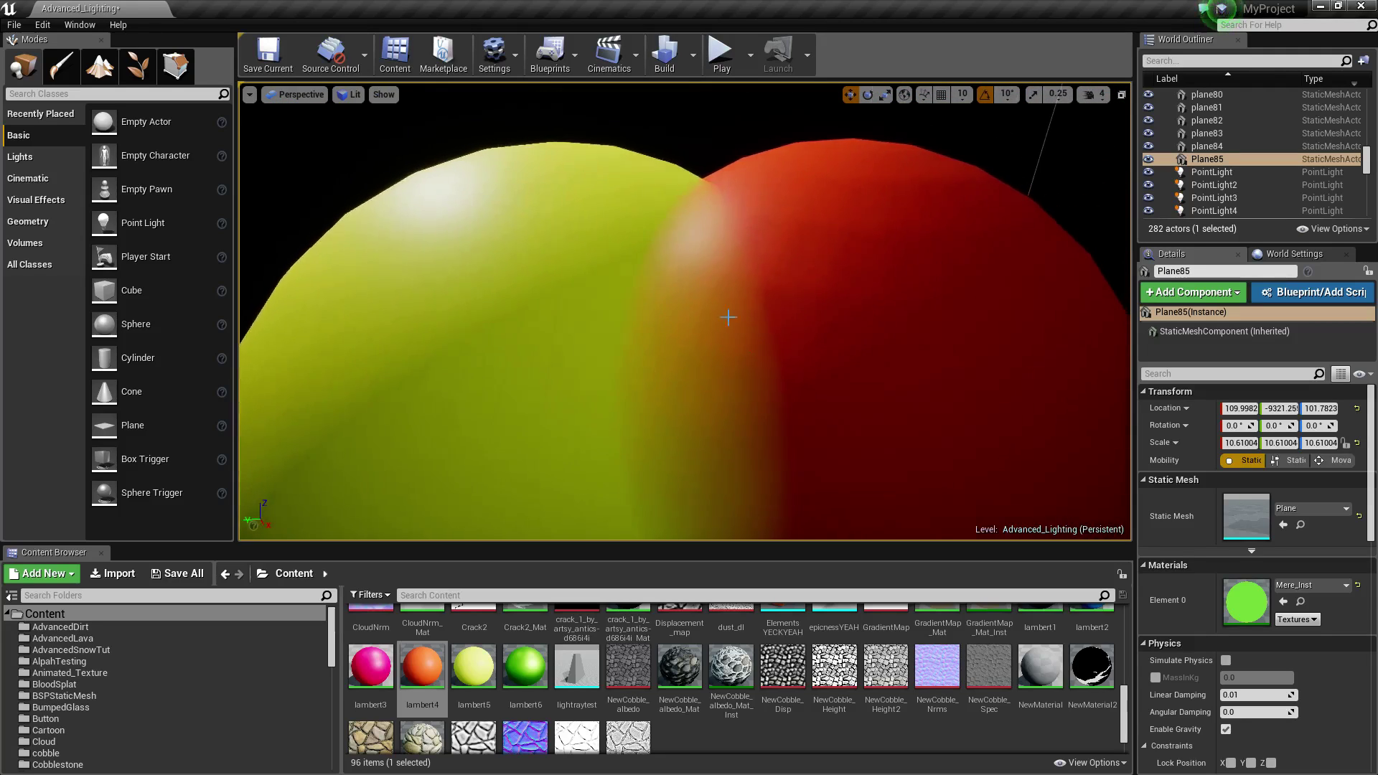
# Try the red sphere's lambert4 material on the yellow sphere to compare the seam, and undo it.
pyautogui.moveTo(728, 317); pyautogui.dragTo(708, 320, button='right')
pyautogui.click(708, 320)
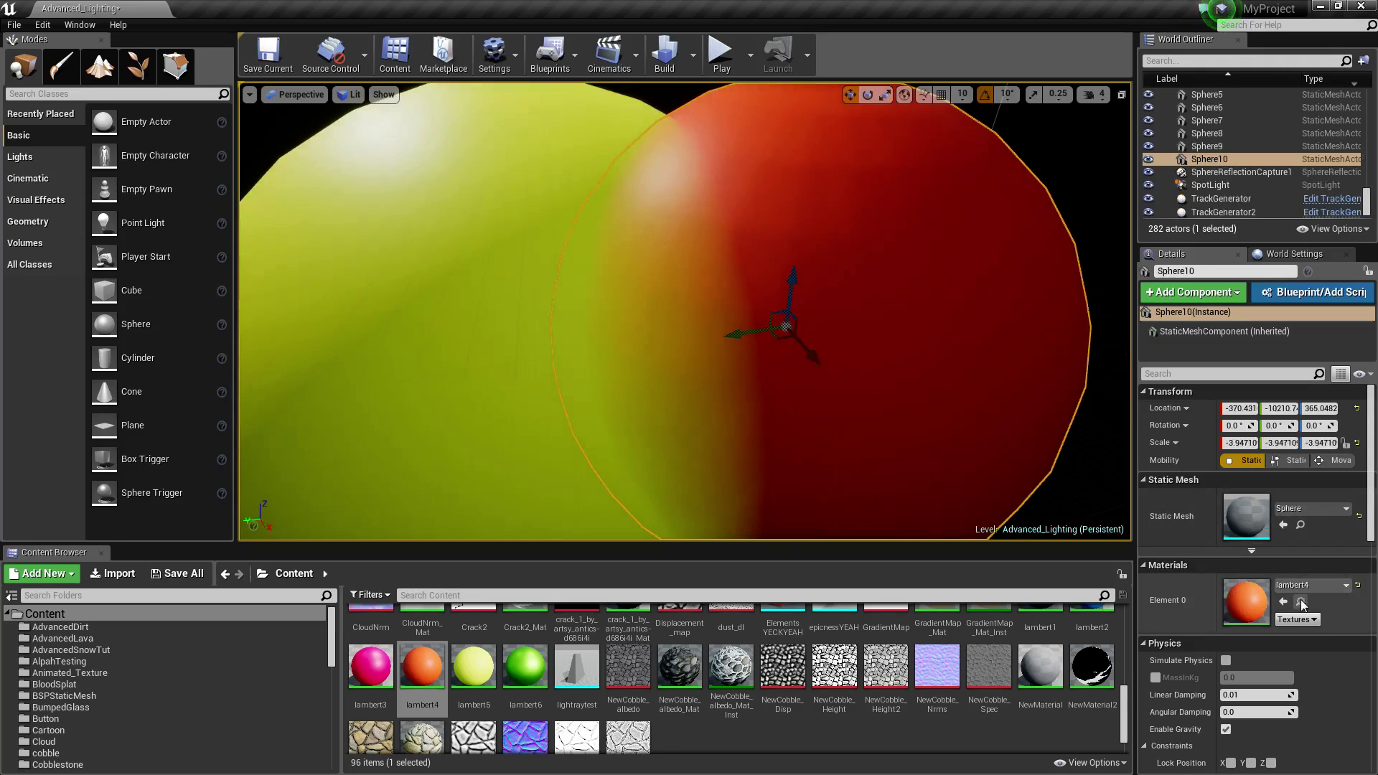
pyautogui.moveTo(422, 671); pyautogui.dragTo(480, 351)
pyautogui.scroll(-5, 480, 351)
pyautogui.press('Escape')
pyautogui.moveTo(664, 342); pyautogui.dragTo(725, 302, button='right')
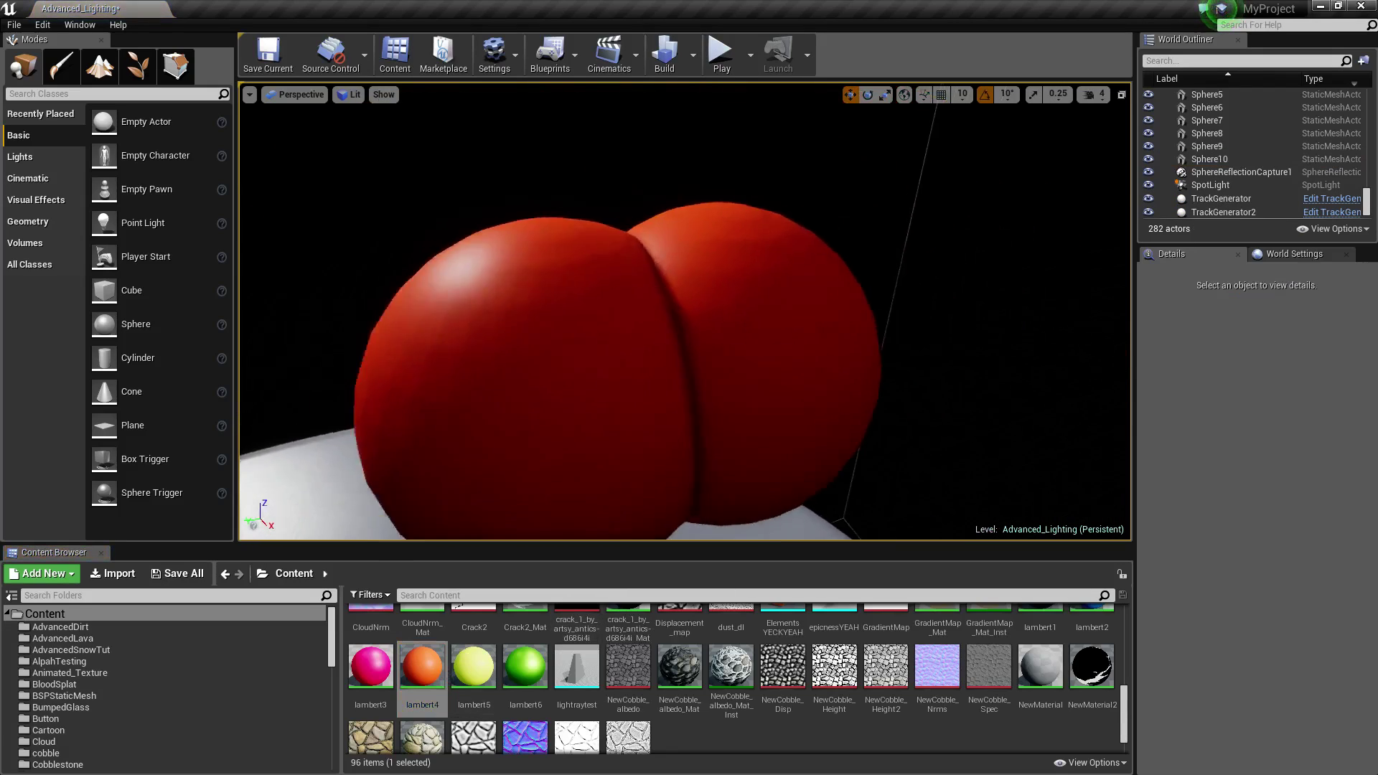
pyautogui.scroll(4, 772, 366)
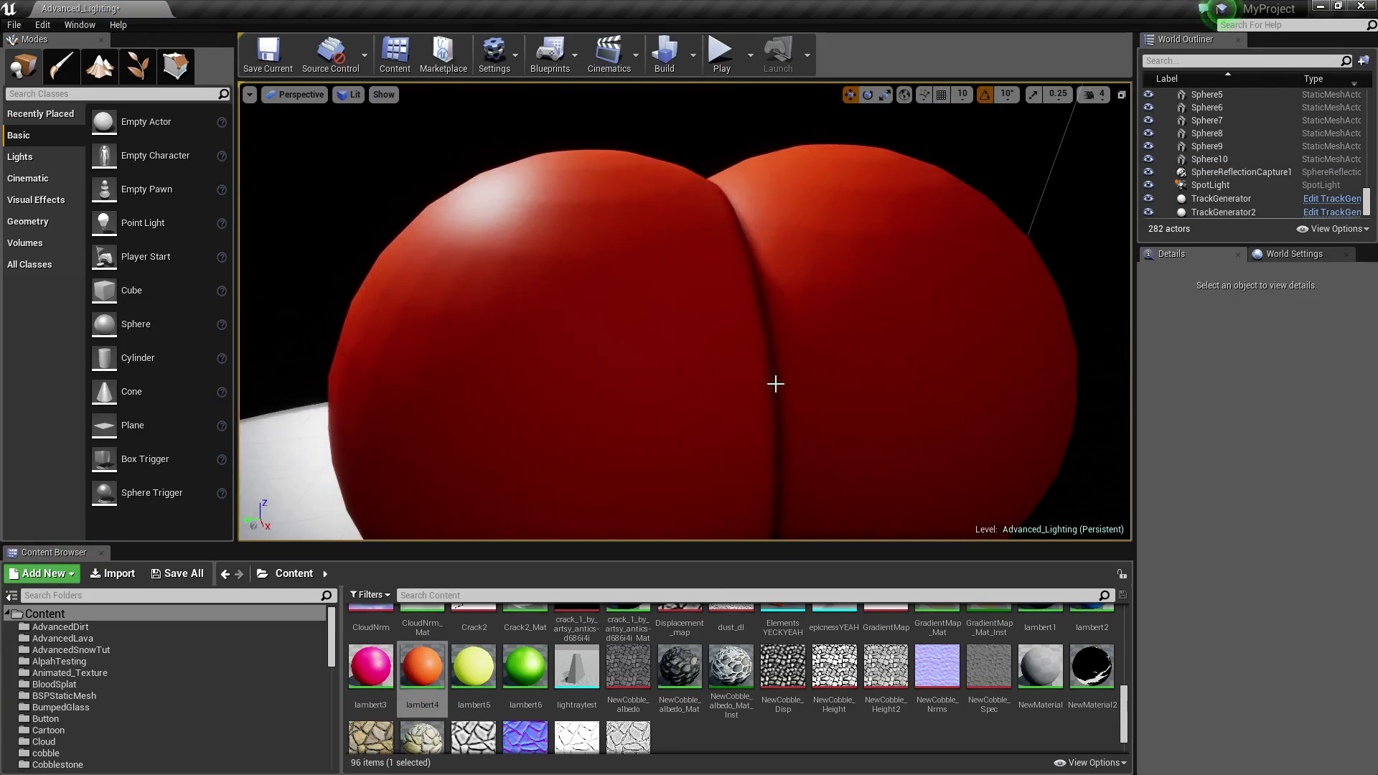
pyautogui.click(775, 383)
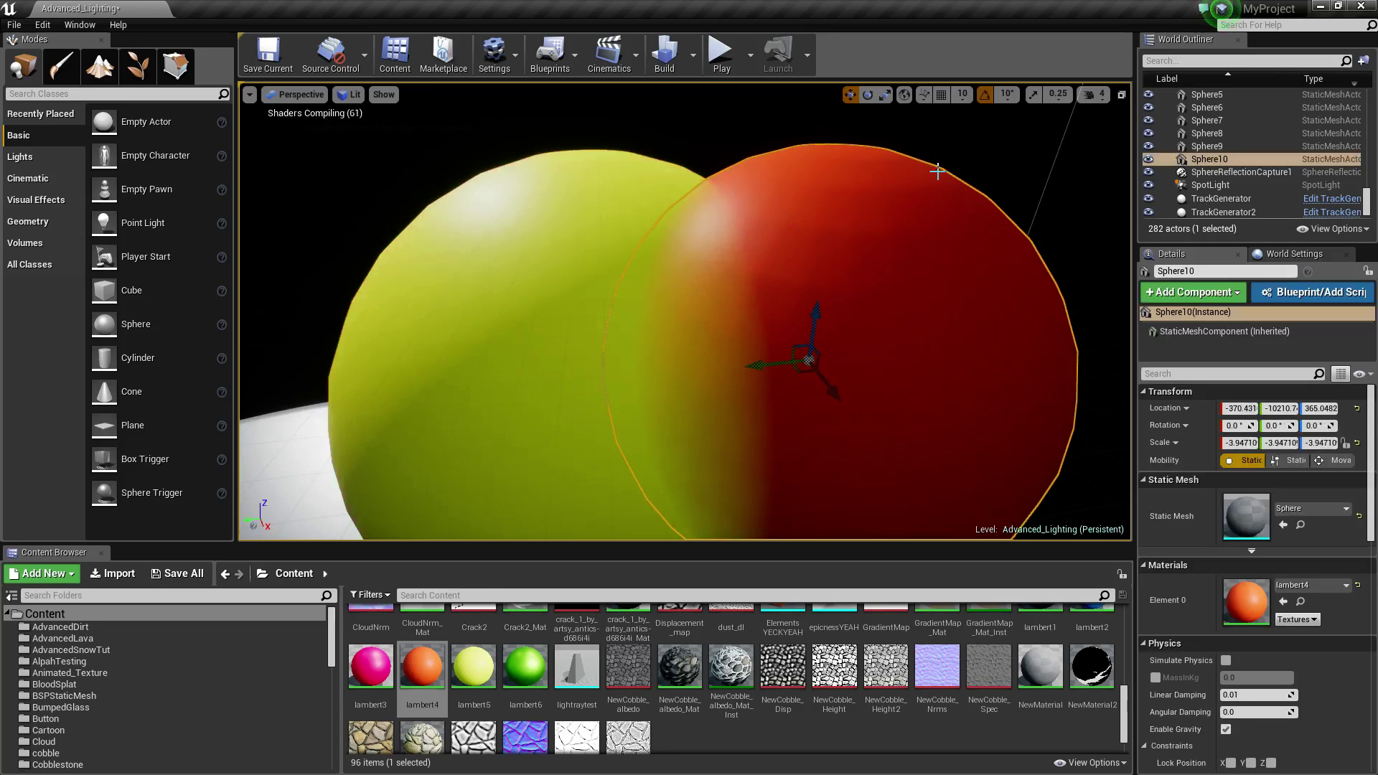
pyautogui.press('Escape')
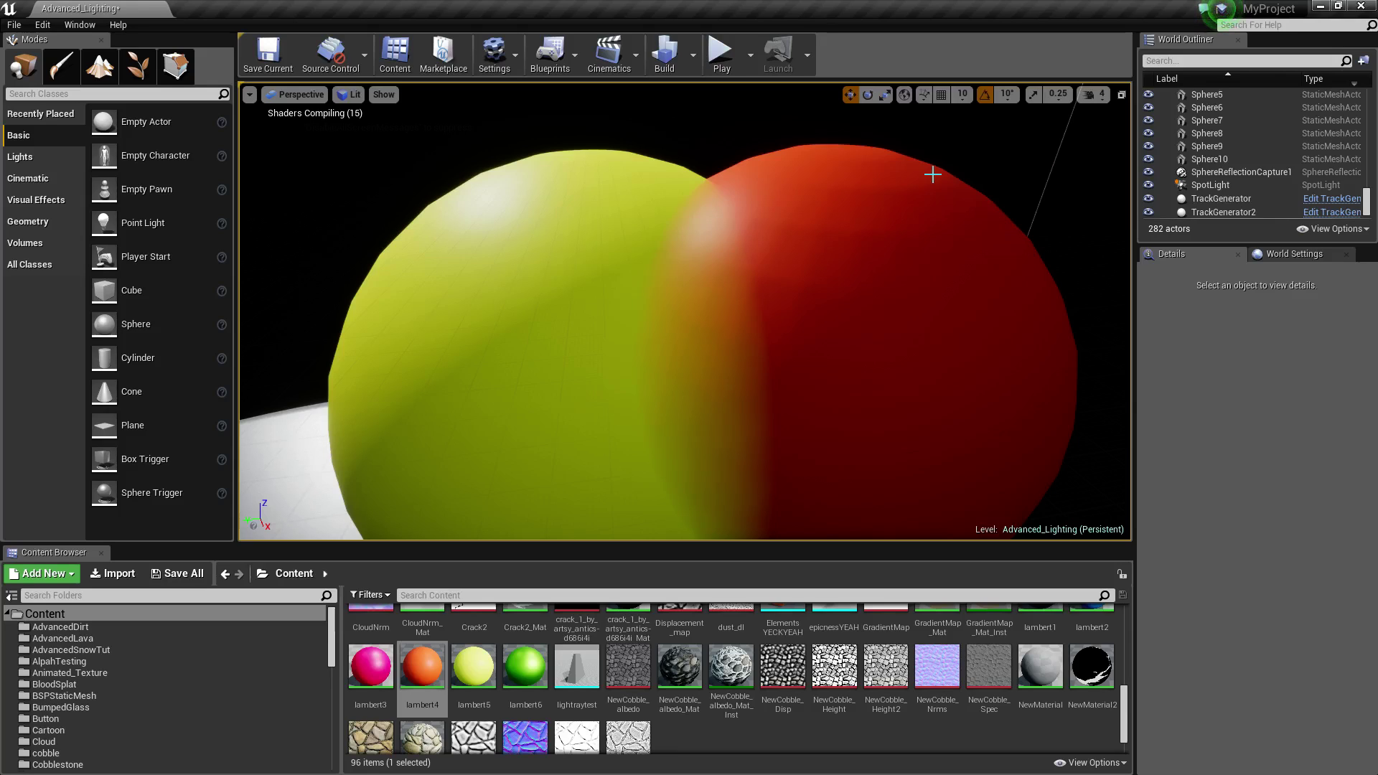
# Search the content folders for "dep" and open the DepthFade material from the DepthFade folder.
pyautogui.moveTo(934, 175); pyautogui.dragTo(961, 180, button='right')
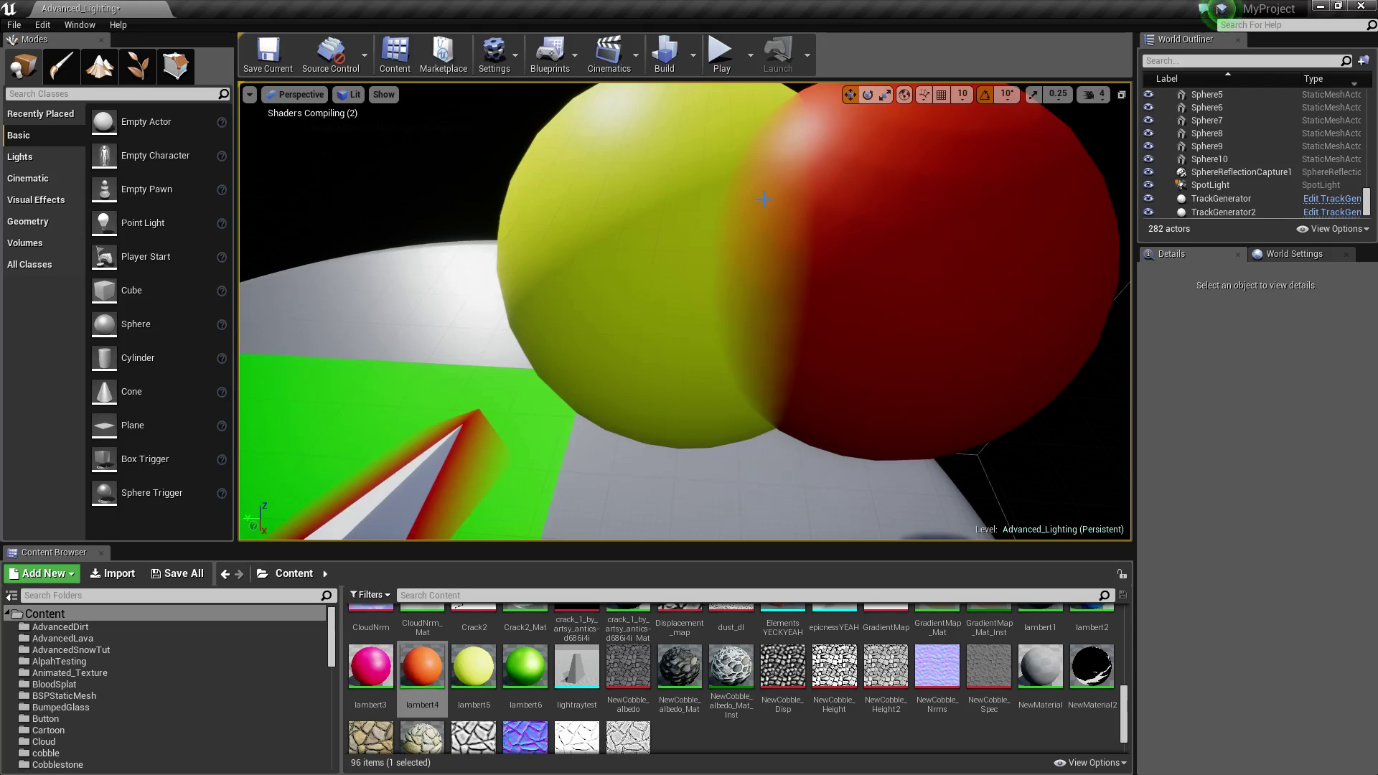
pyautogui.moveTo(614, 290); pyautogui.dragTo(499, 274, button='right')
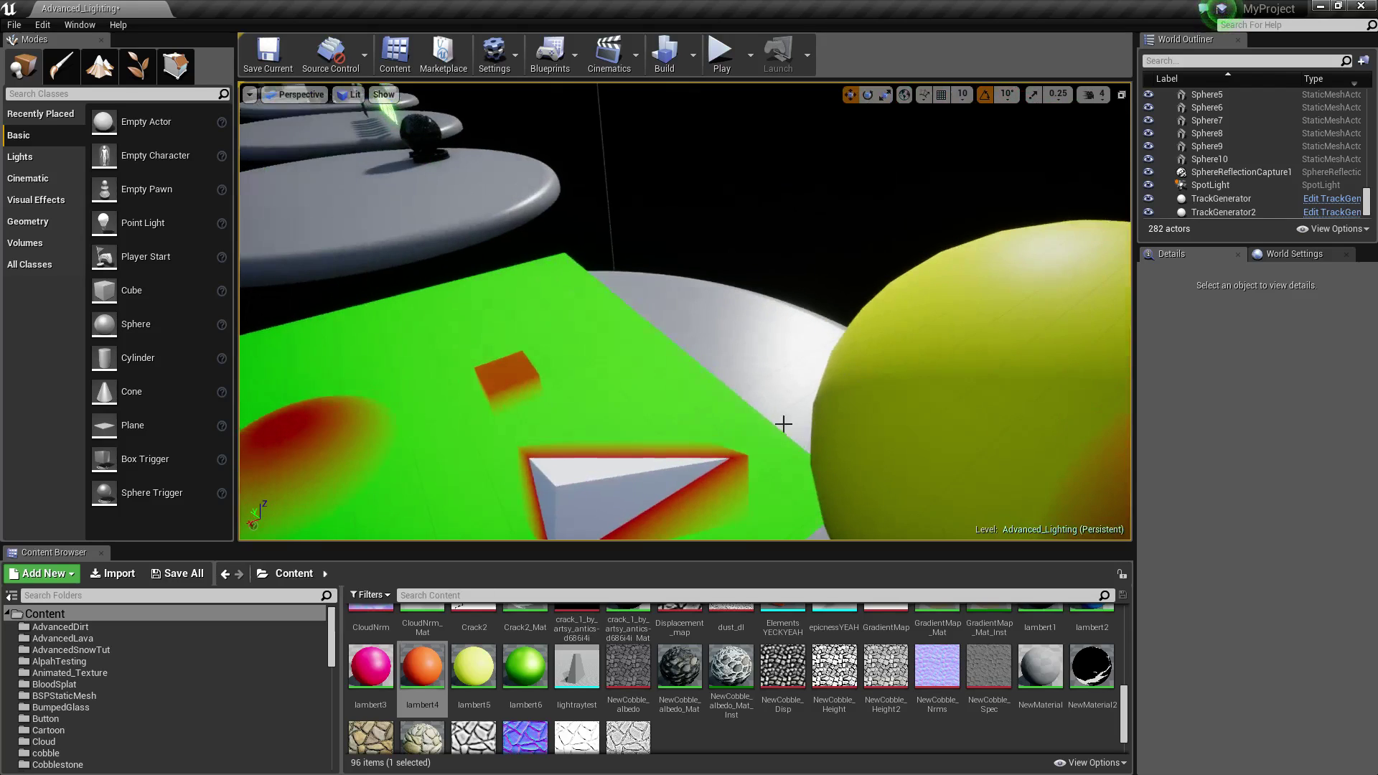
pyautogui.scroll(-1, 784, 423)
pyautogui.moveTo(747, 418); pyautogui.dragTo(614, 400, button='right')
pyautogui.click(748, 423)
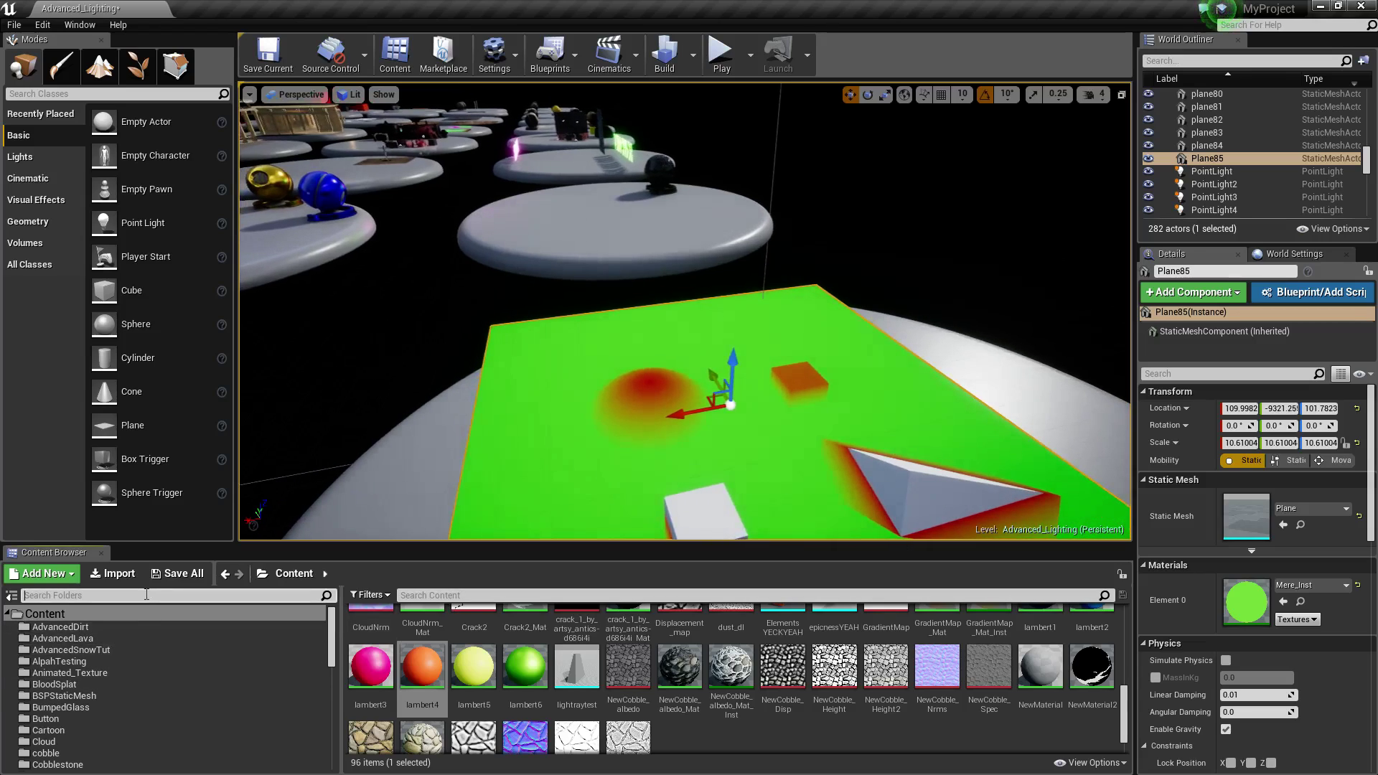
pyautogui.write('dep')
pyautogui.click(54, 627)
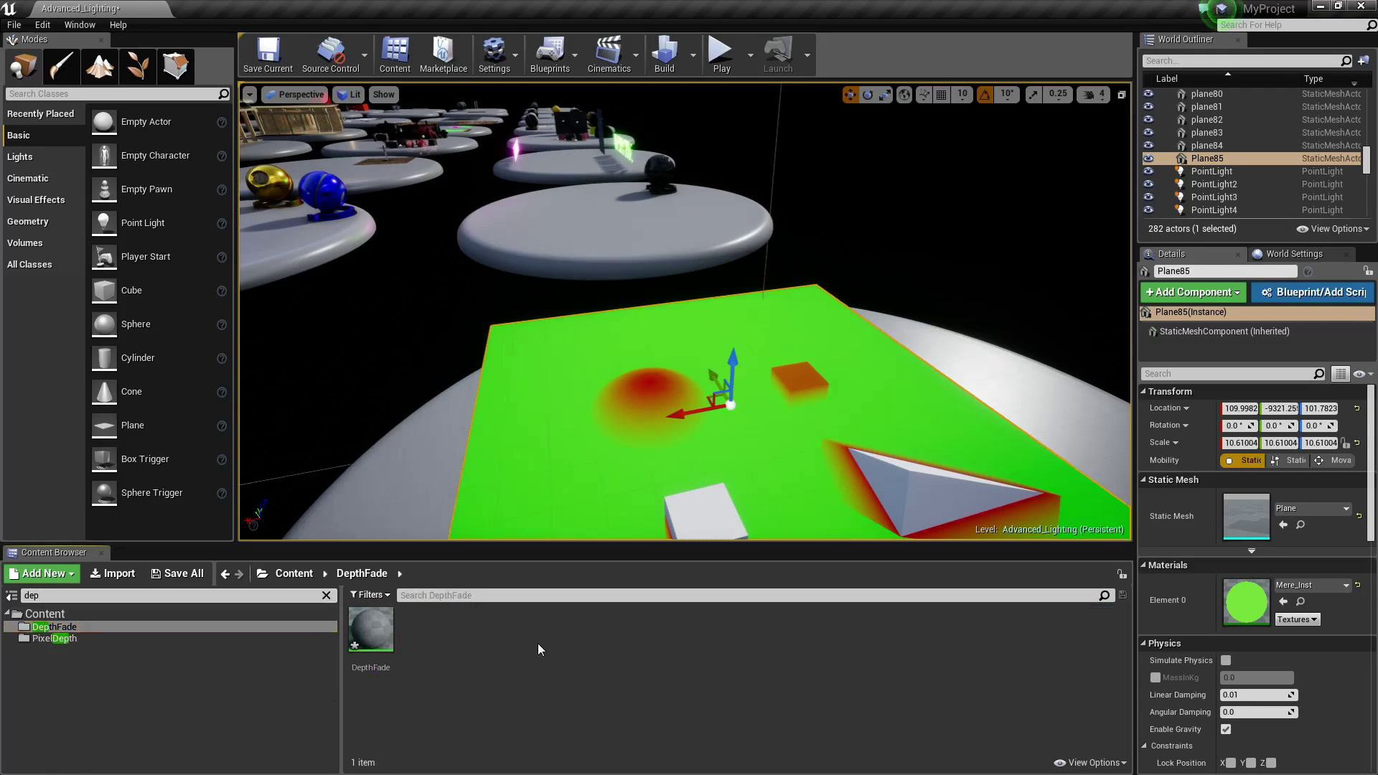
pyautogui.click(372, 630)
pyautogui.doubleClick(372, 630)
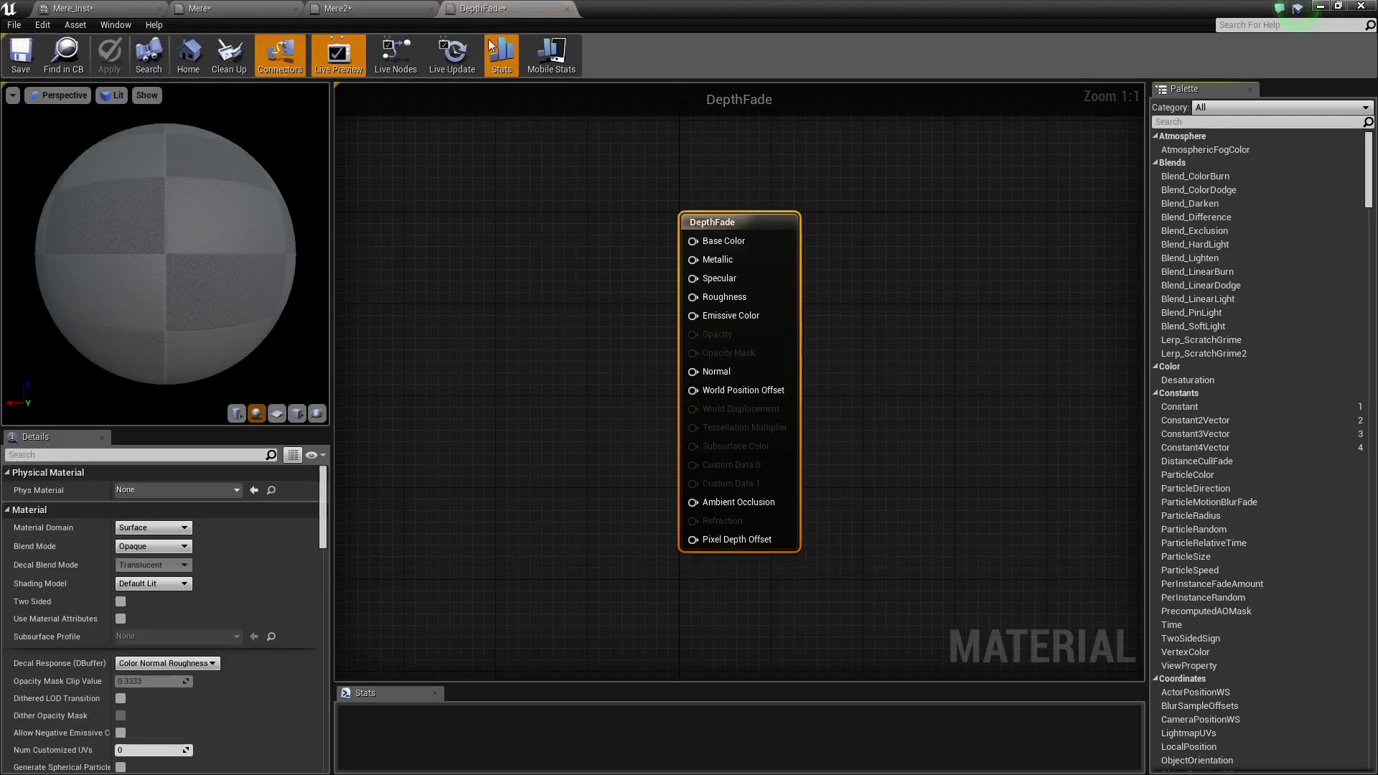
# Review the Depth Fade node setup in the Mere2 material graph and return to the DepthFade material.
pyautogui.click(410, 6)
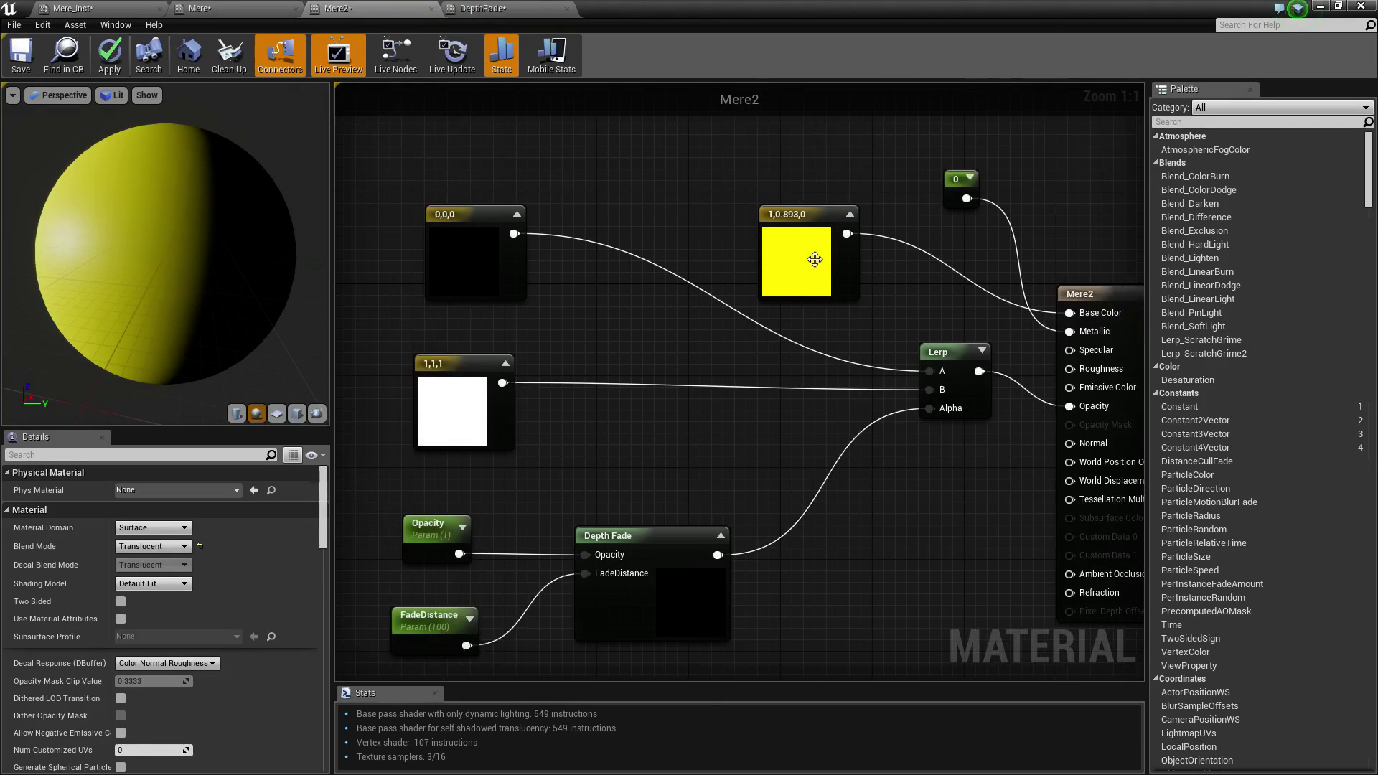
pyautogui.click(654, 537)
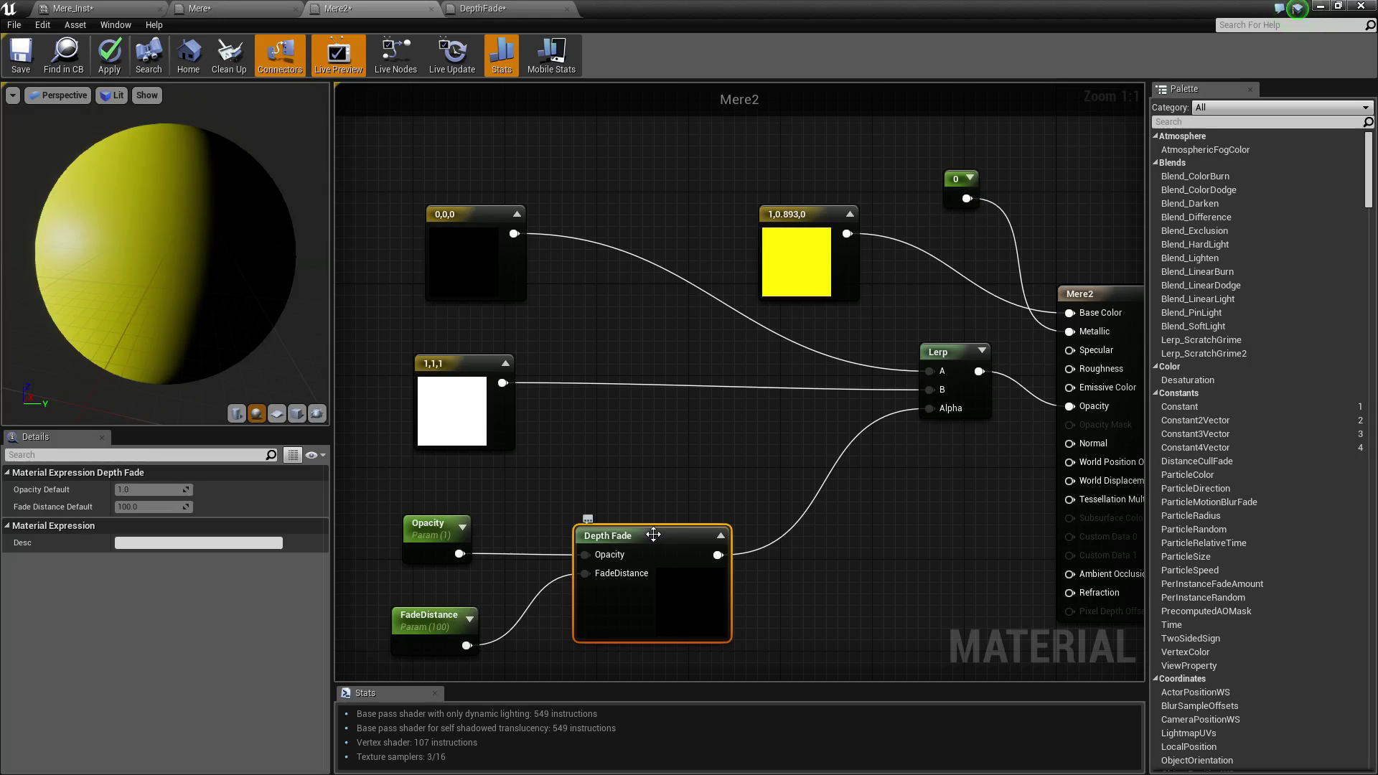
pyautogui.click(517, 7)
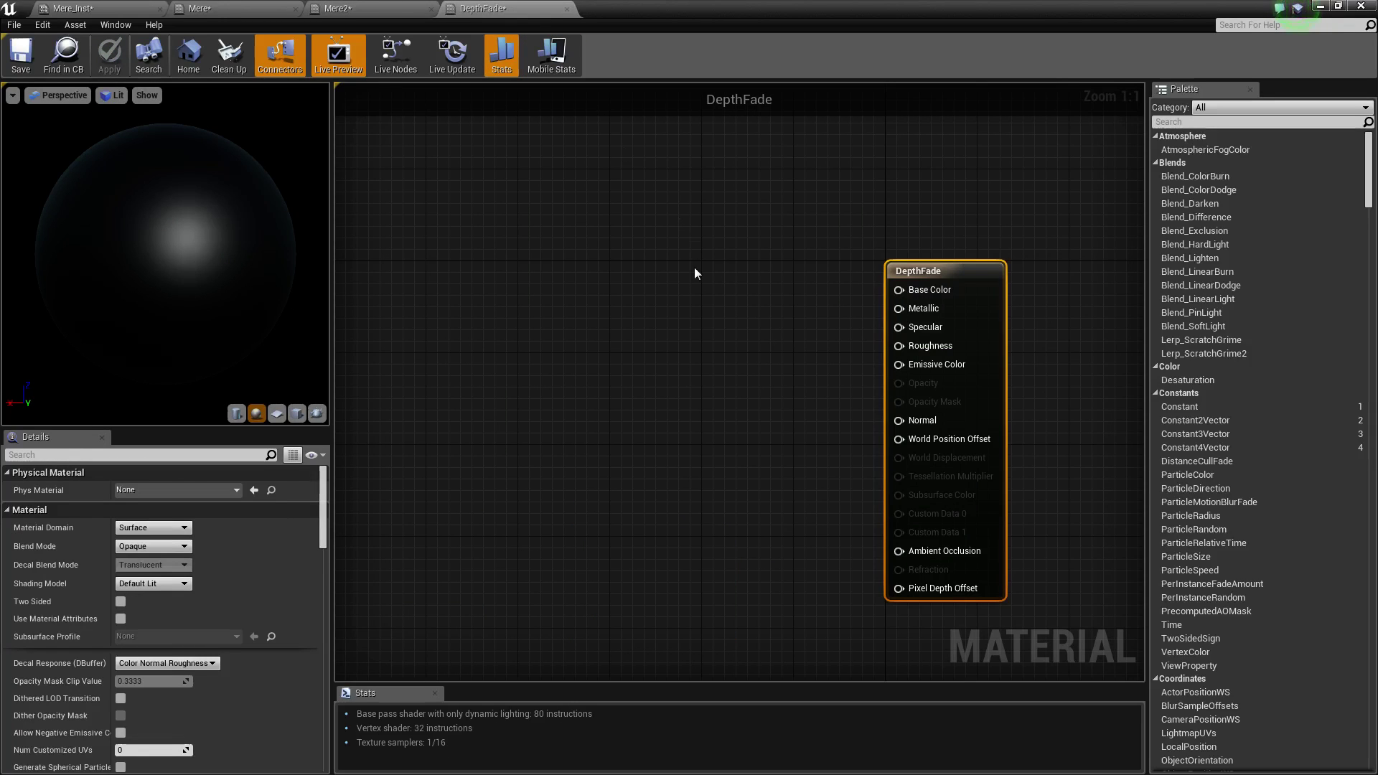
# Shift the DepthFade result node aside to free graph space and set the material's blend mode to Translucent.
pyautogui.moveTo(982, 266); pyautogui.dragTo(1048, 248)
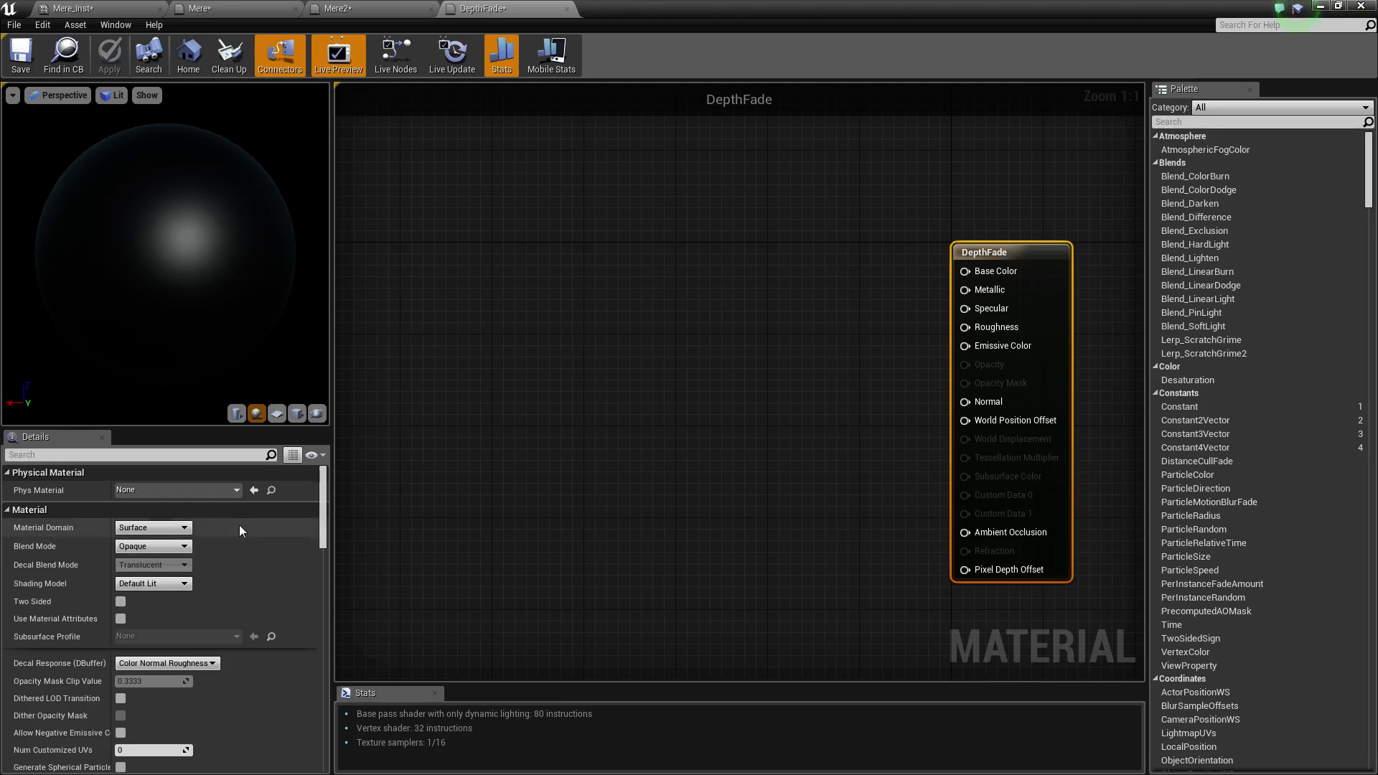
pyautogui.click(174, 526)
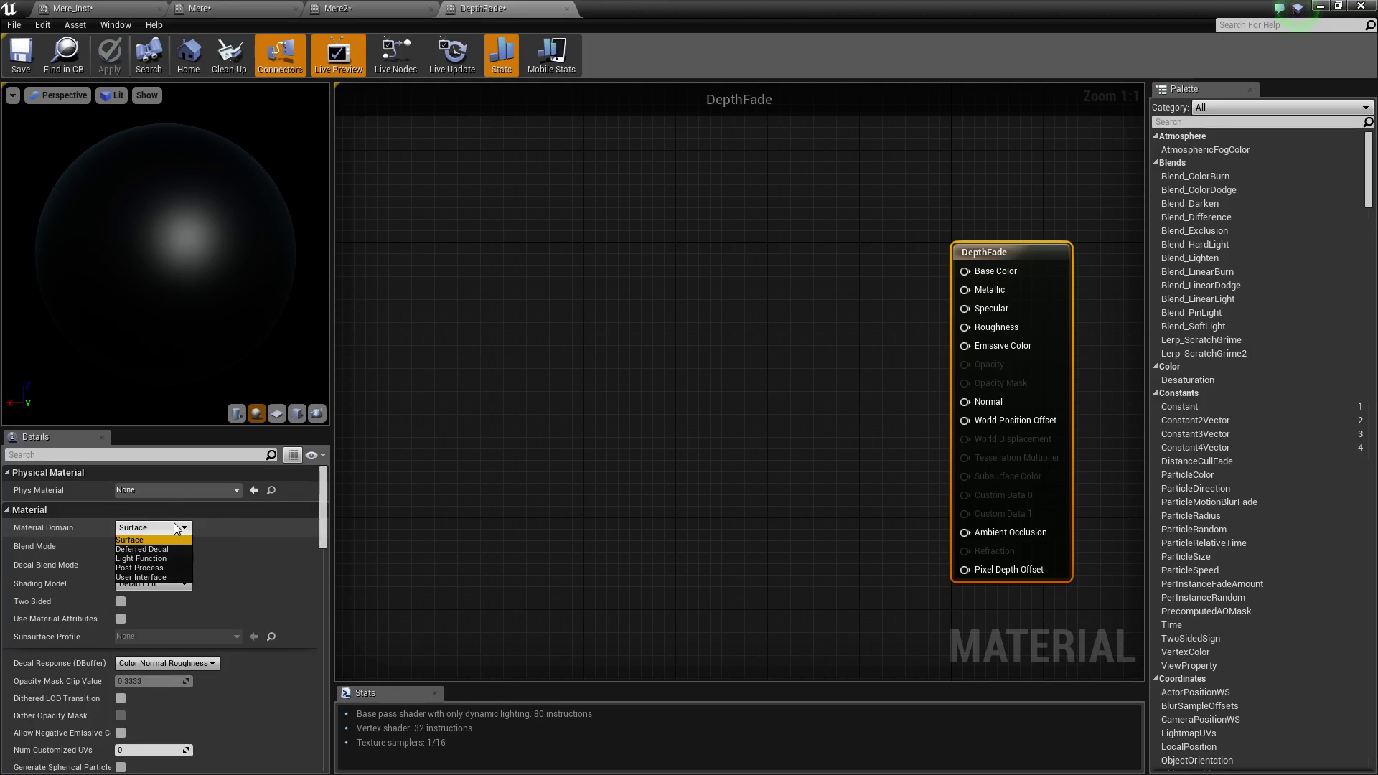
pyautogui.click(174, 522)
pyautogui.scroll(-5, 202, 650)
pyautogui.scroll(-4, 200, 646)
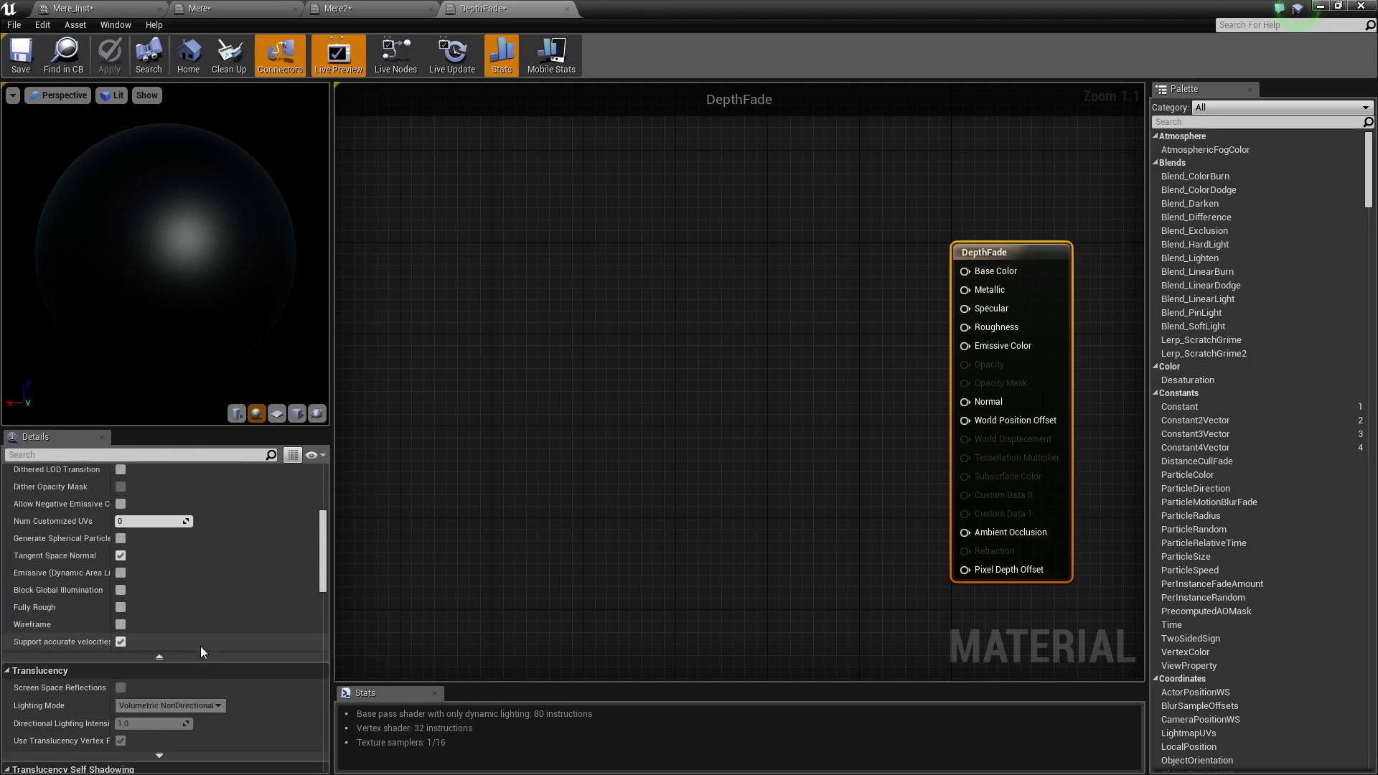
pyautogui.scroll(8, 200, 644)
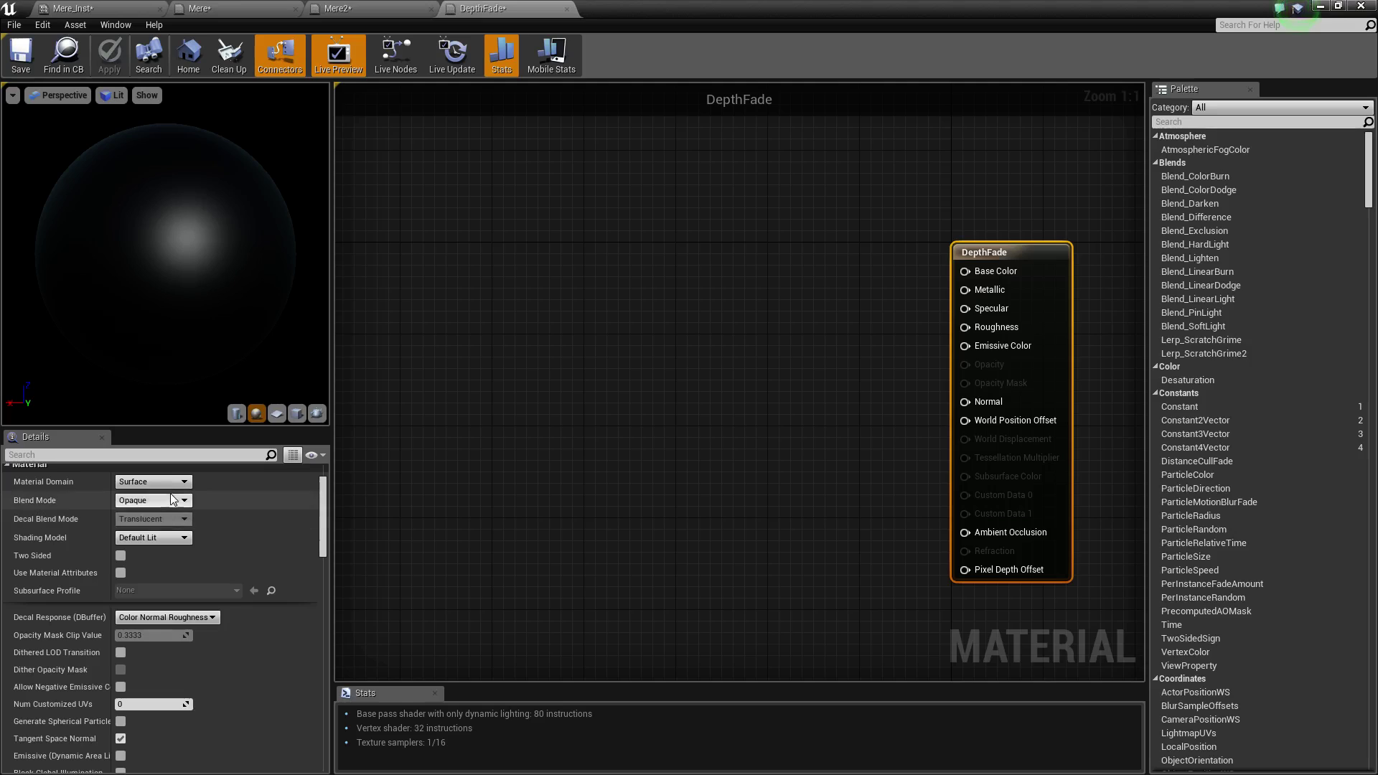
pyautogui.click(171, 490)
pyautogui.click(172, 498)
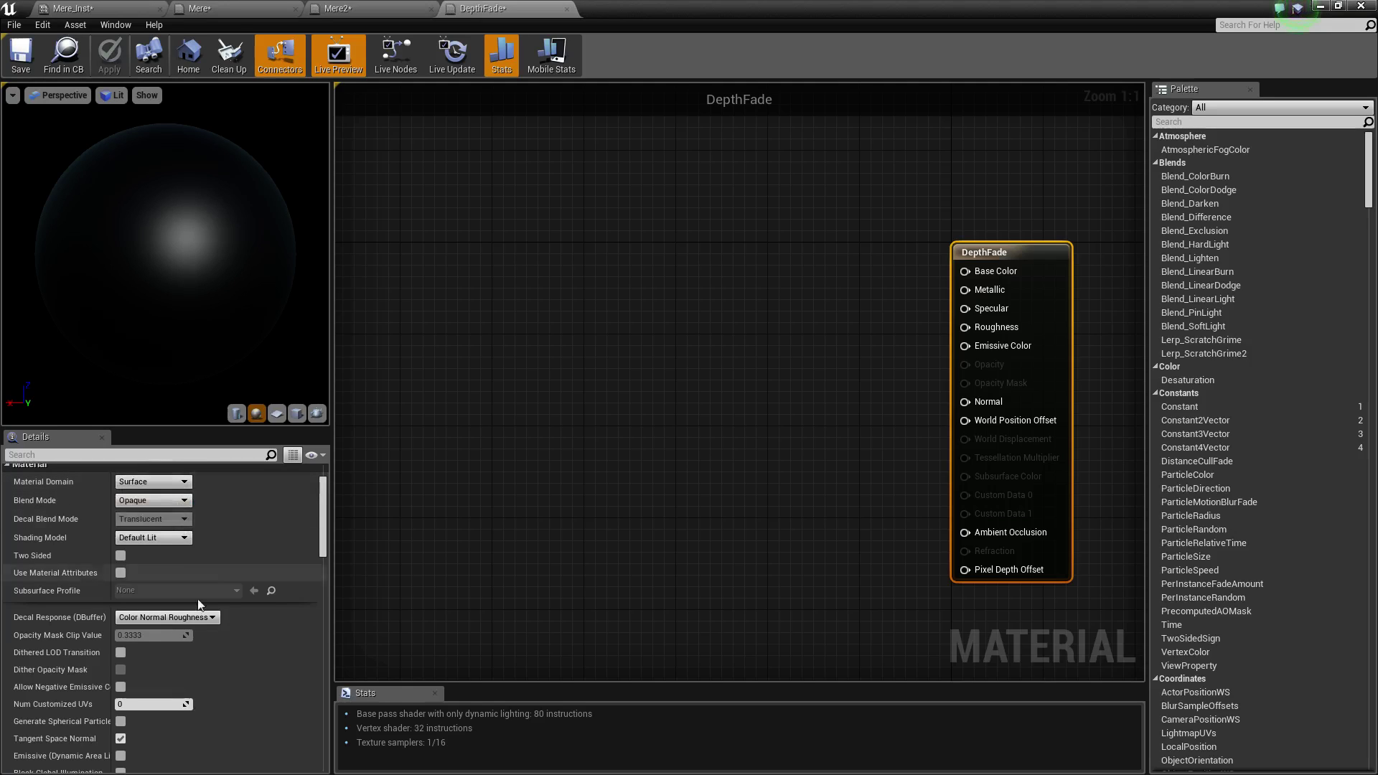
pyautogui.scroll(2, 197, 609)
pyautogui.click(186, 547)
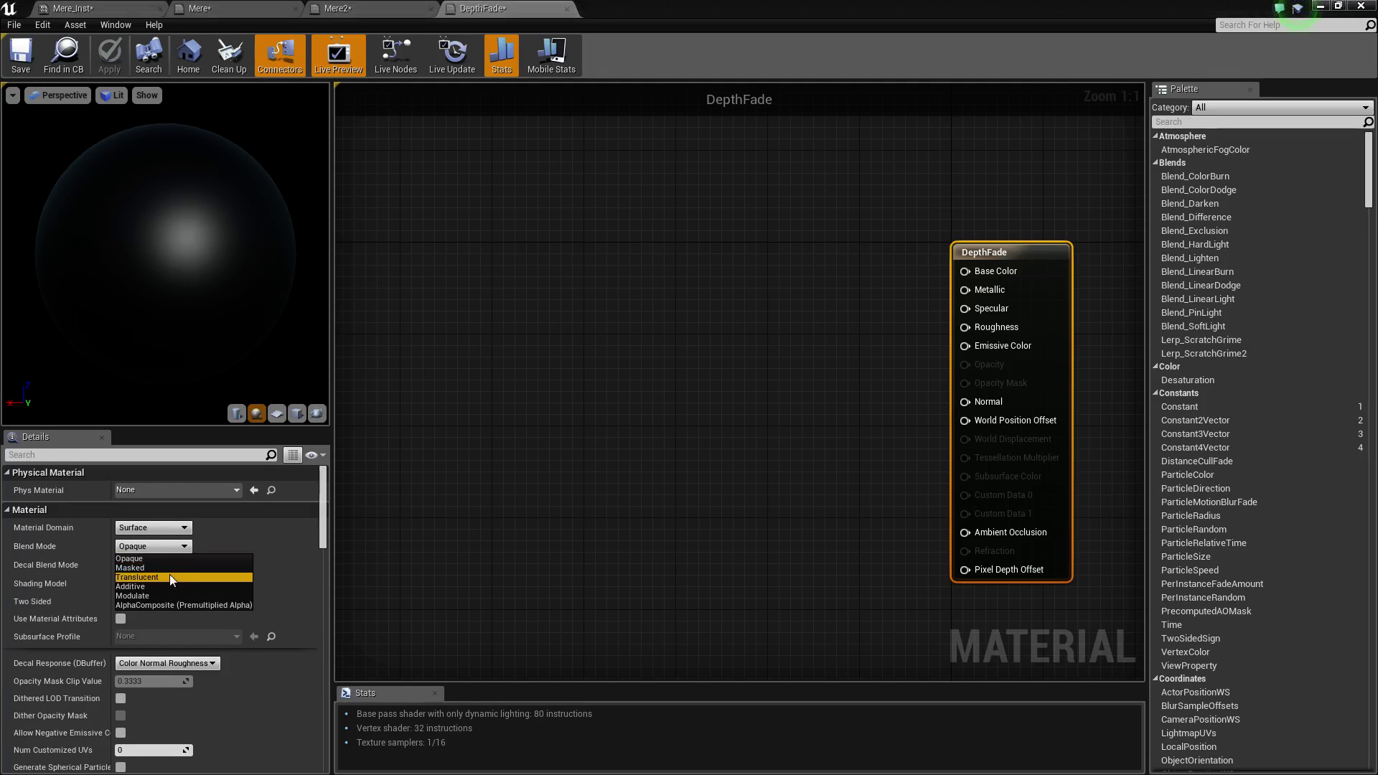
pyautogui.click(169, 574)
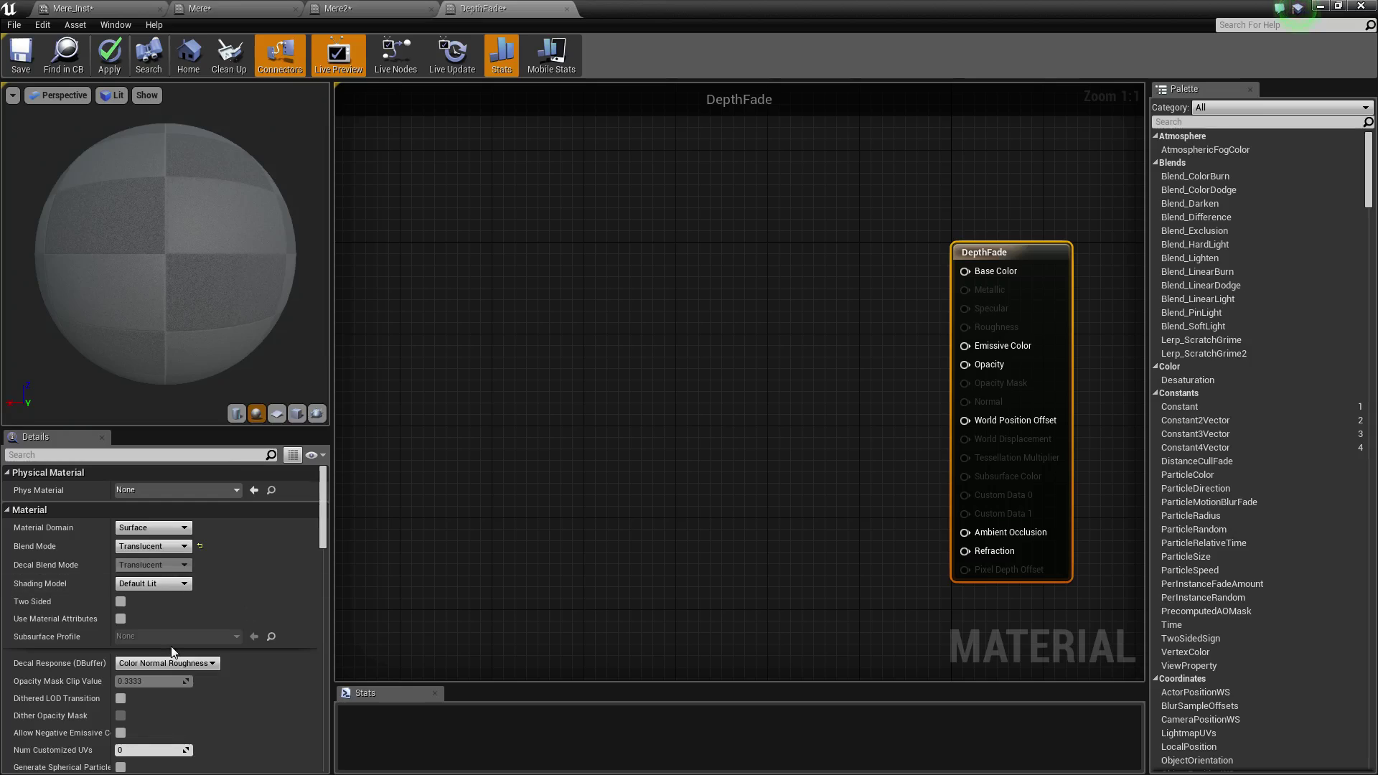
pyautogui.scroll(-1, 168, 573)
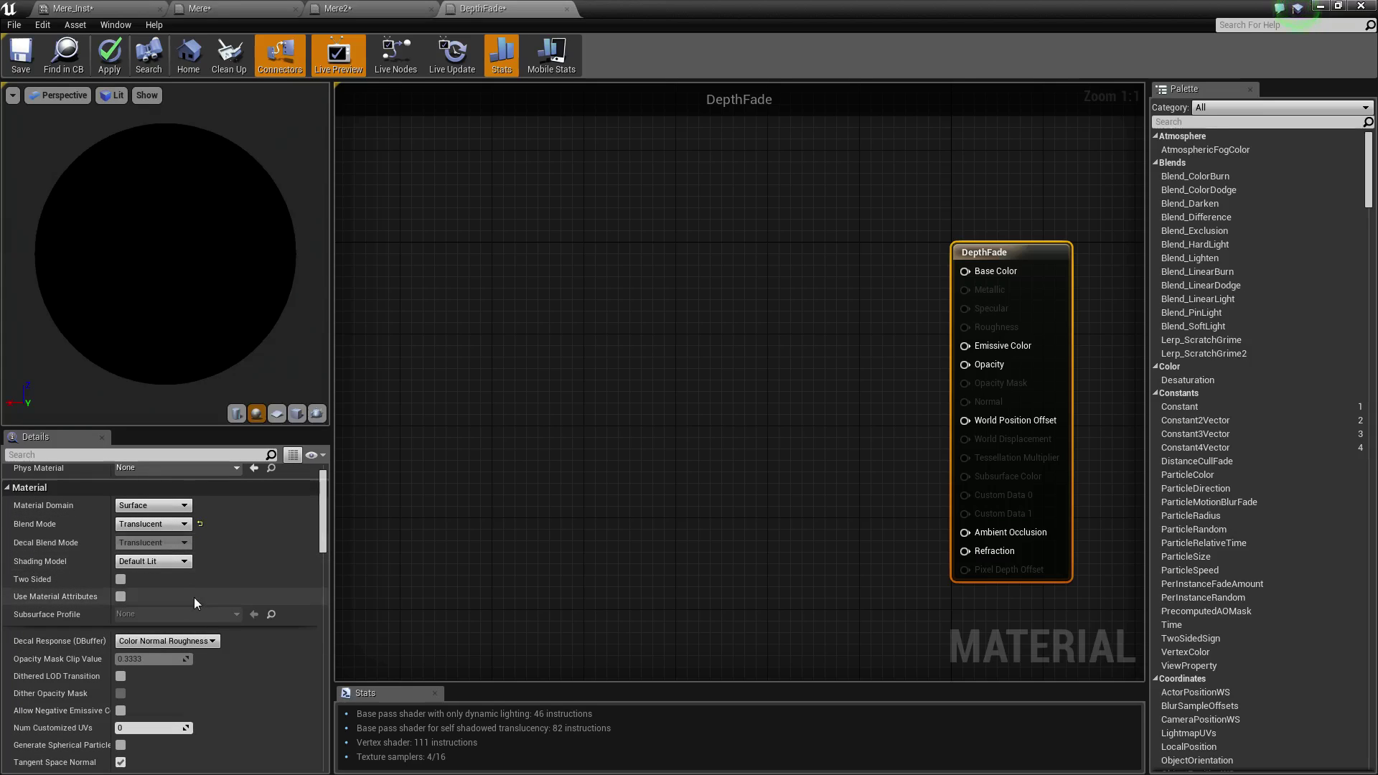
pyautogui.scroll(-3, 196, 599)
# Find the DepthFade expression in the palette and place a Depth Fade node in free space beside the material result node.
pyautogui.click(460, 445)
pyautogui.click(1190, 125)
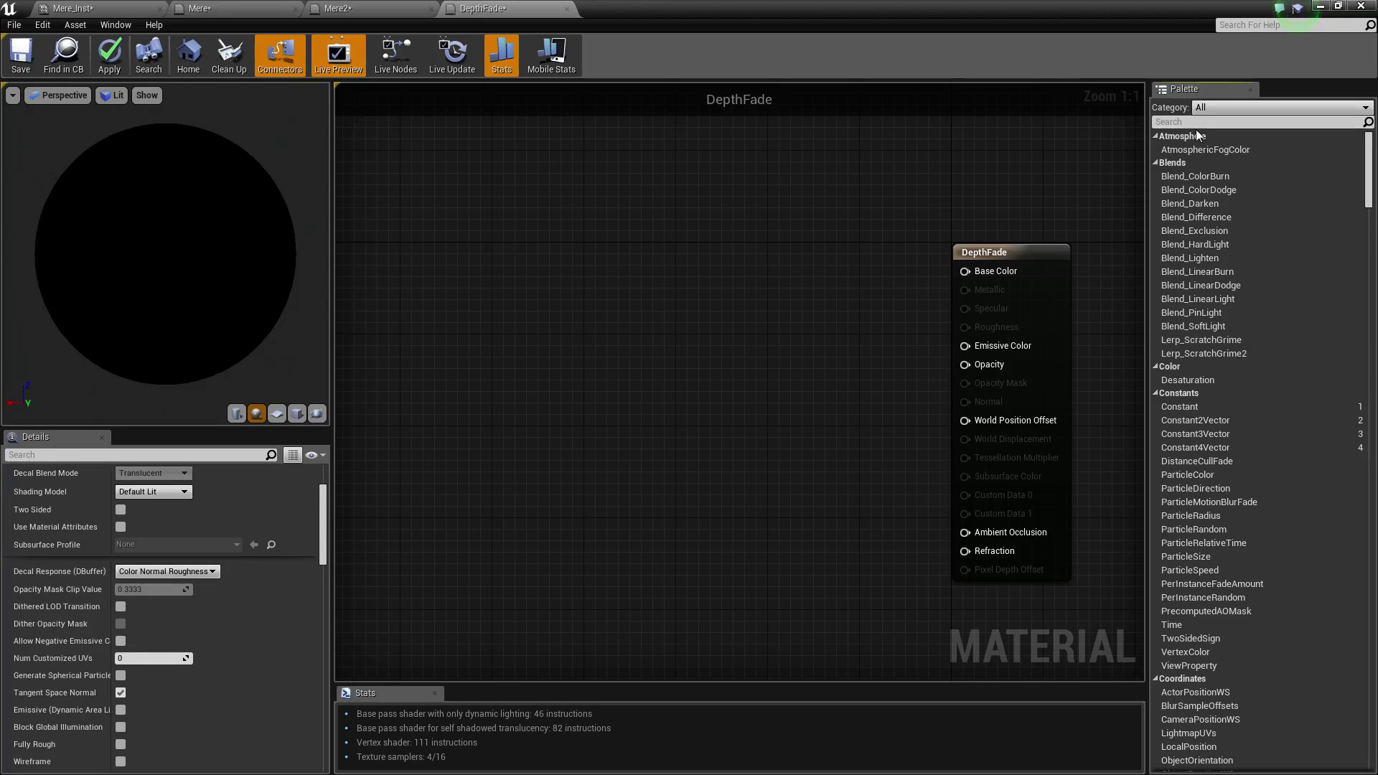
pyautogui.write('depth')
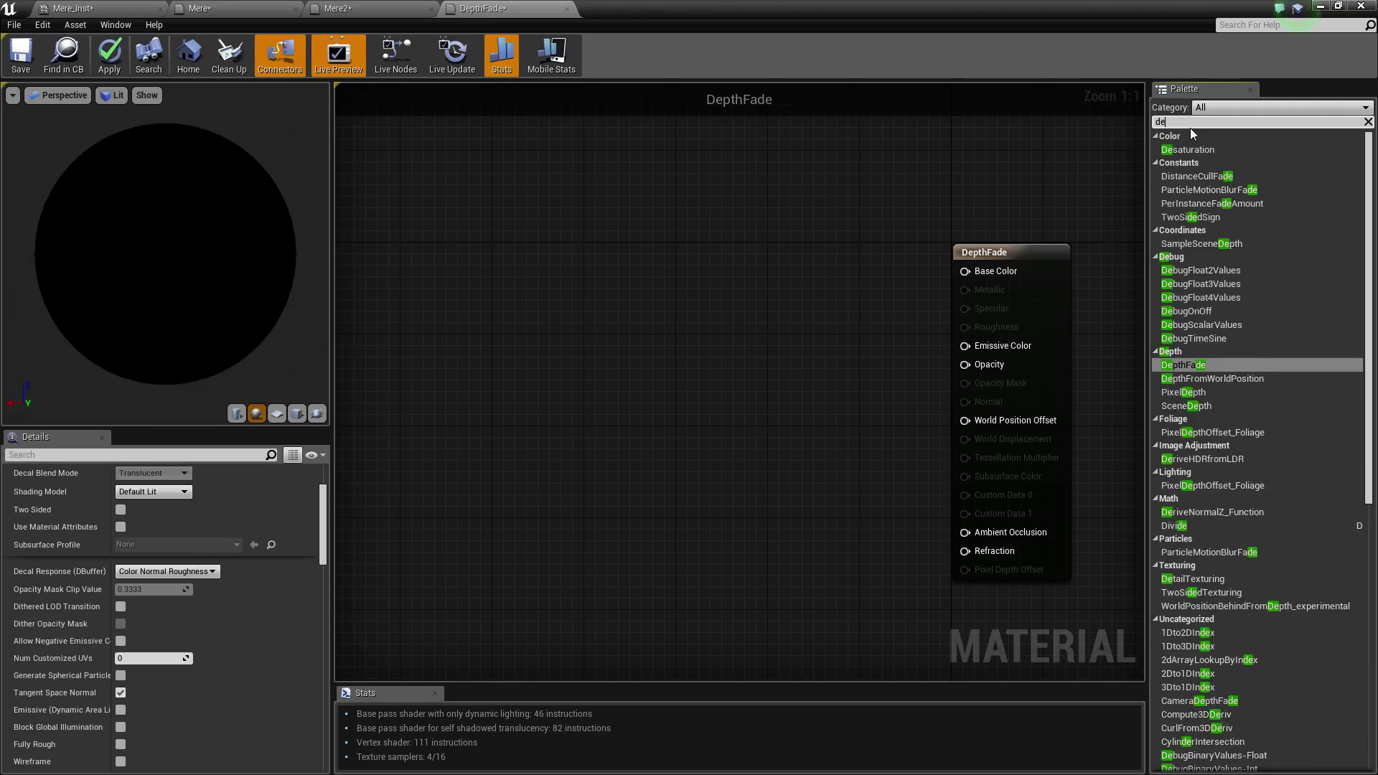
pyautogui.moveTo(1183, 190); pyautogui.dragTo(720, 300)
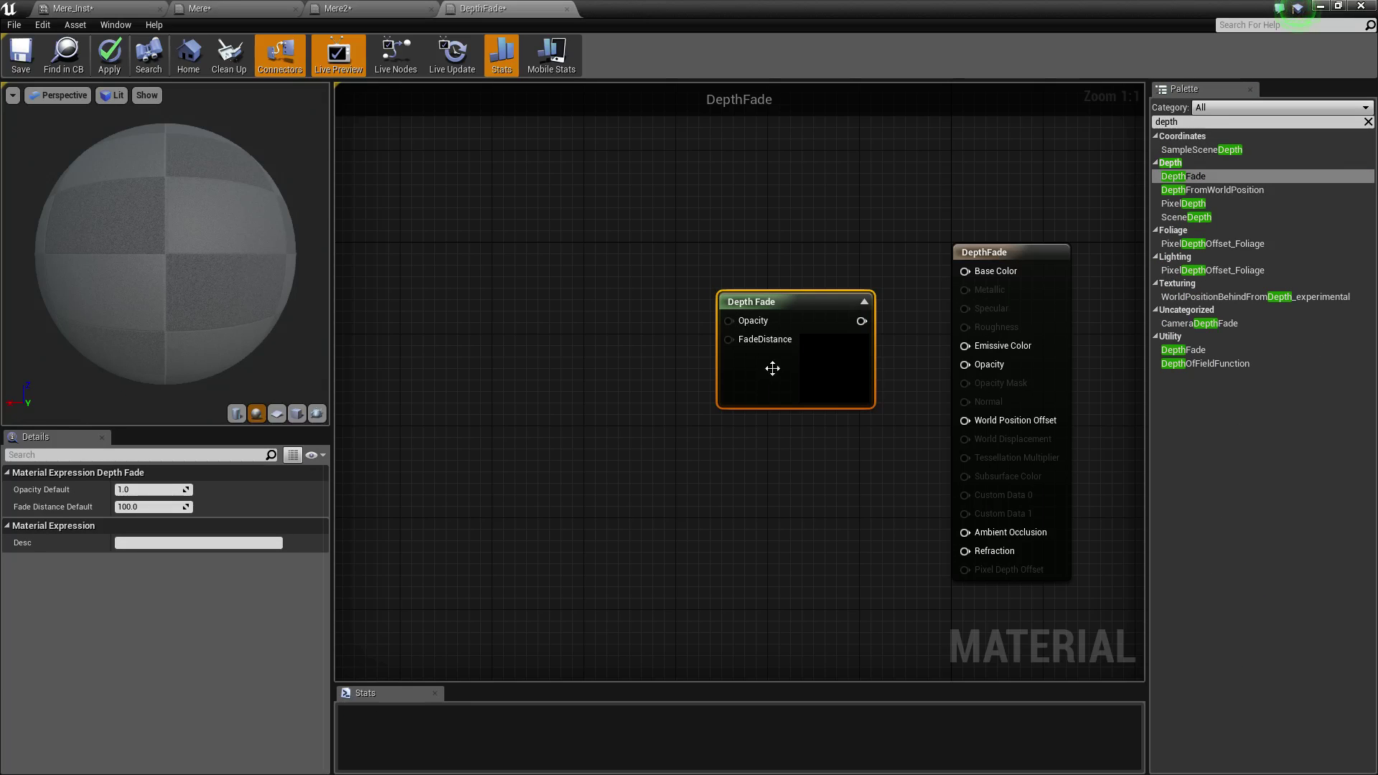
pyautogui.moveTo(771, 366); pyautogui.dragTo(558, 368)
# Add a Lerp node between Depth Fade and the result node, and connect the Depth Fade output to its Alpha.
pyautogui.click(766, 316)
pyautogui.press('l')
pyautogui.click(767, 313)
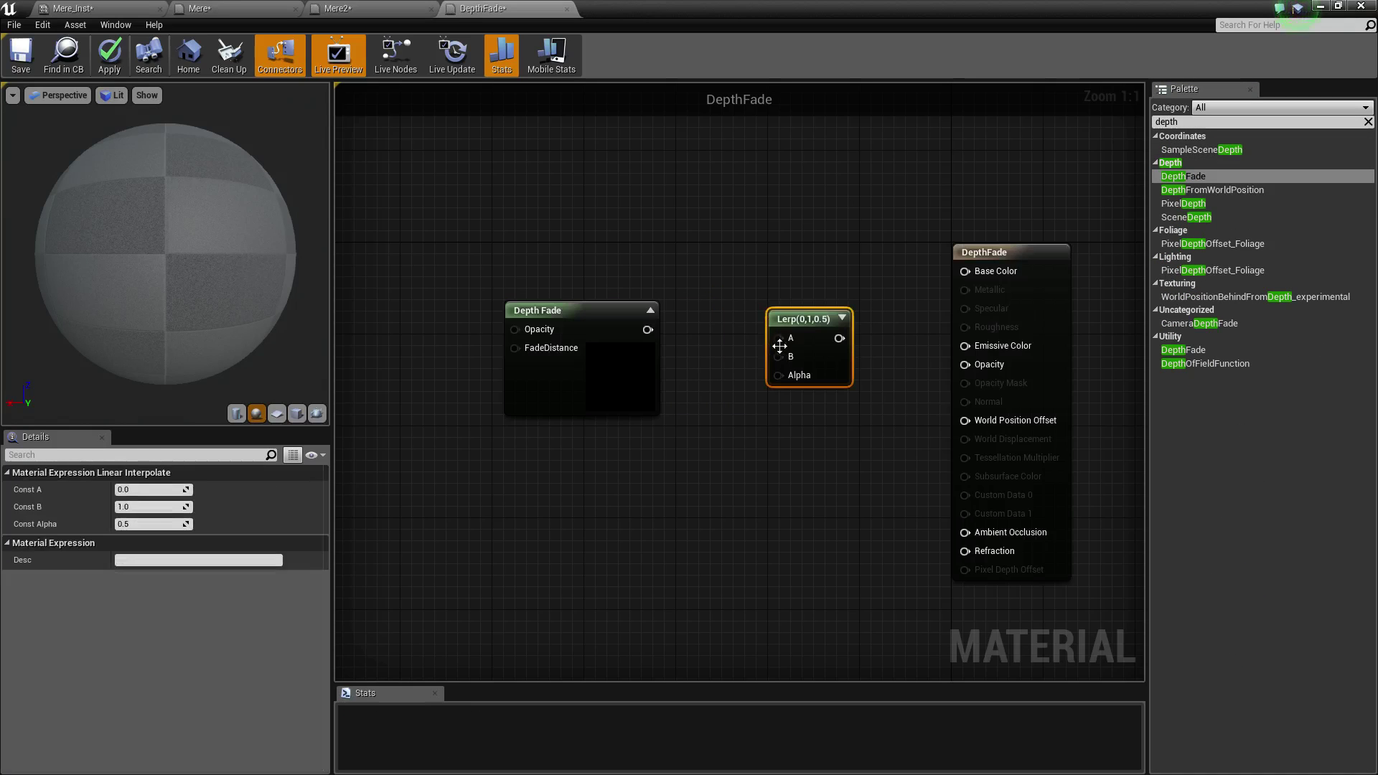
pyautogui.moveTo(803, 318); pyautogui.dragTo(816, 263)
pyautogui.moveTo(648, 329); pyautogui.dragTo(799, 320)
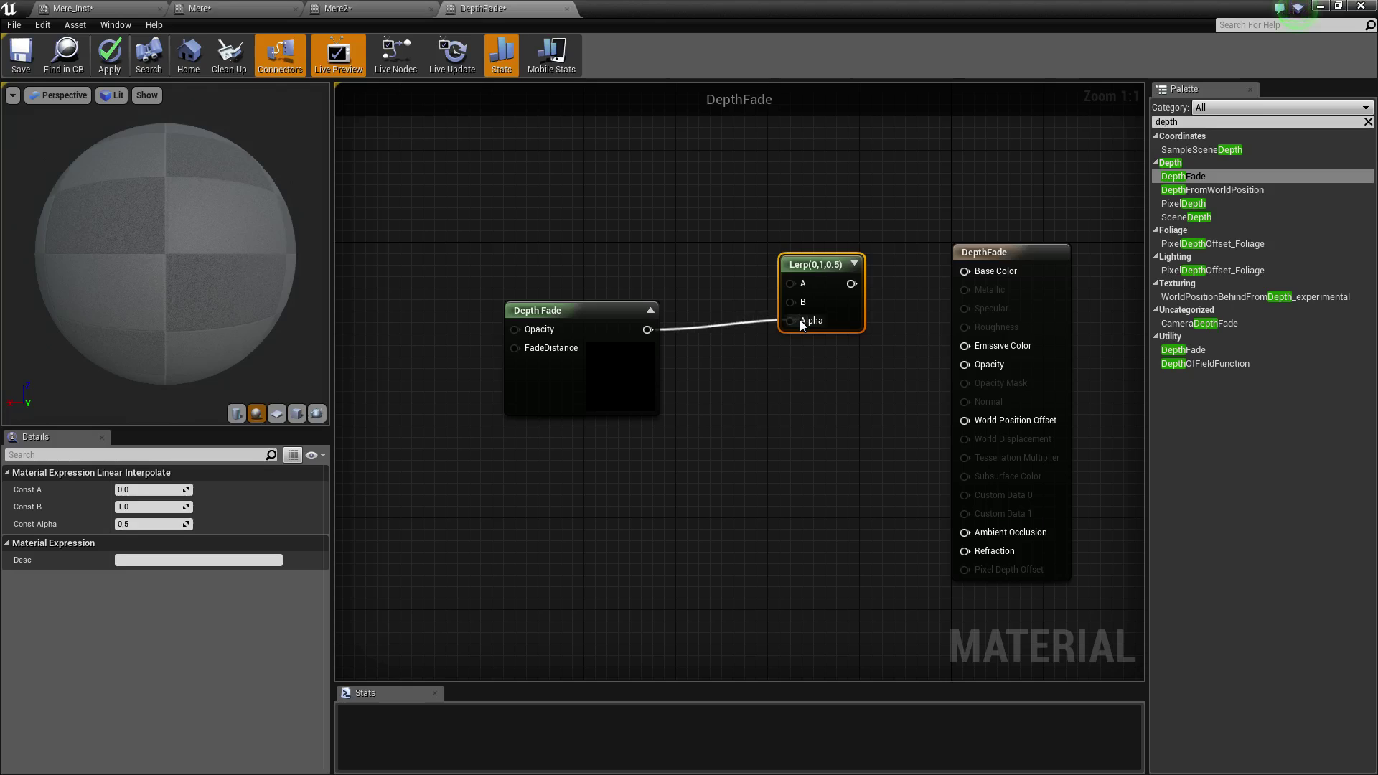
pyautogui.moveTo(585, 311); pyautogui.dragTo(515, 414)
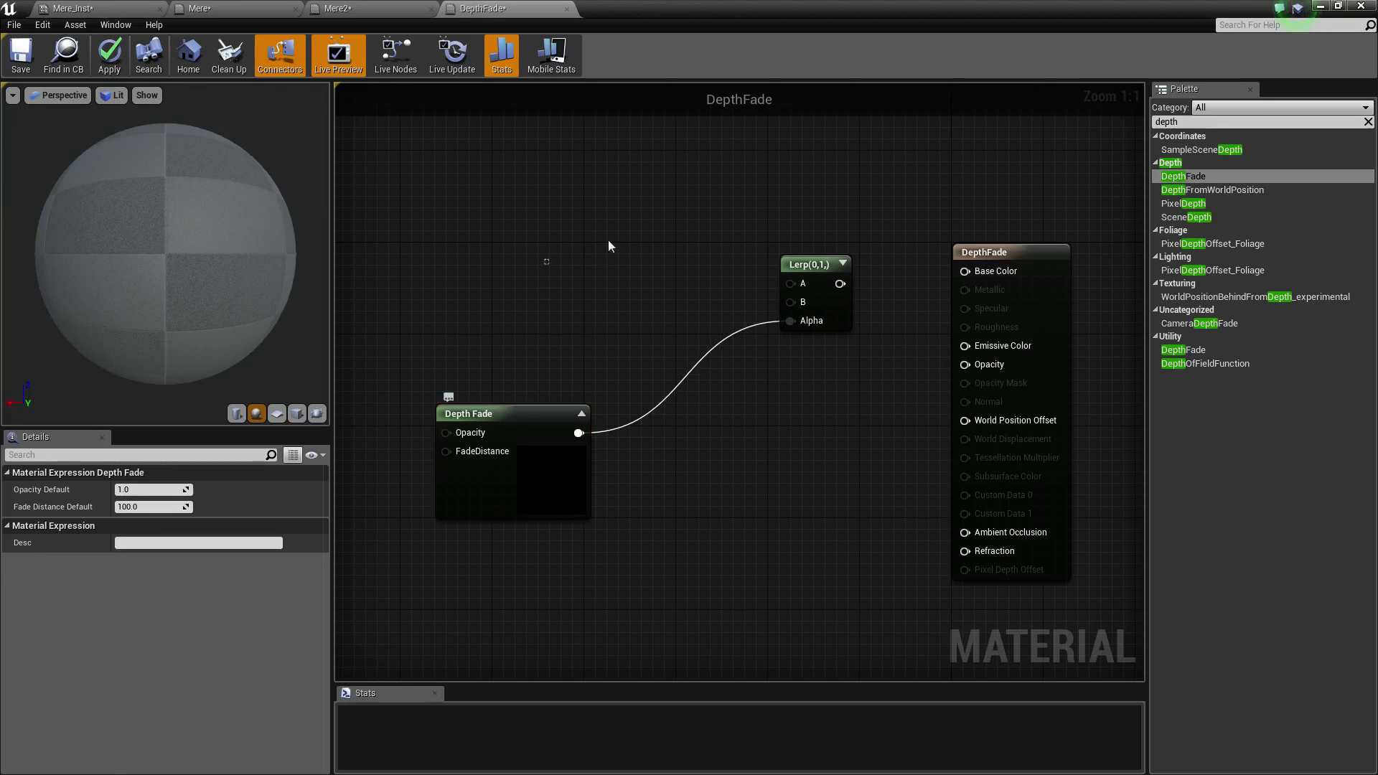
# Add two Constant nodes above Depth Fade and connect them to the Lerp's A and B inputs.
pyautogui.click(564, 173)
pyautogui.click(553, 273)
pyautogui.moveTo(575, 181); pyautogui.dragTo(574, 162)
pyautogui.moveTo(567, 281); pyautogui.dragTo(575, 241)
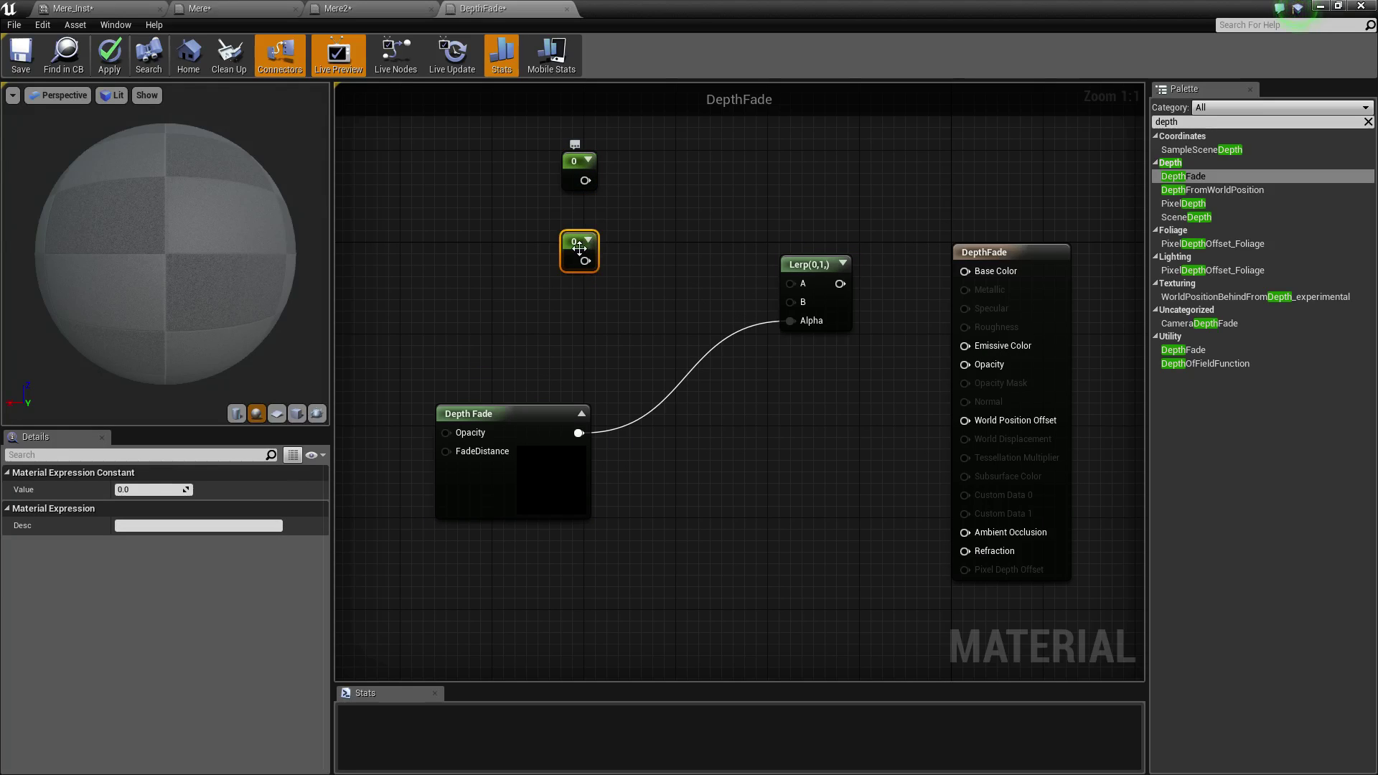
pyautogui.moveTo(585, 180); pyautogui.dragTo(791, 283)
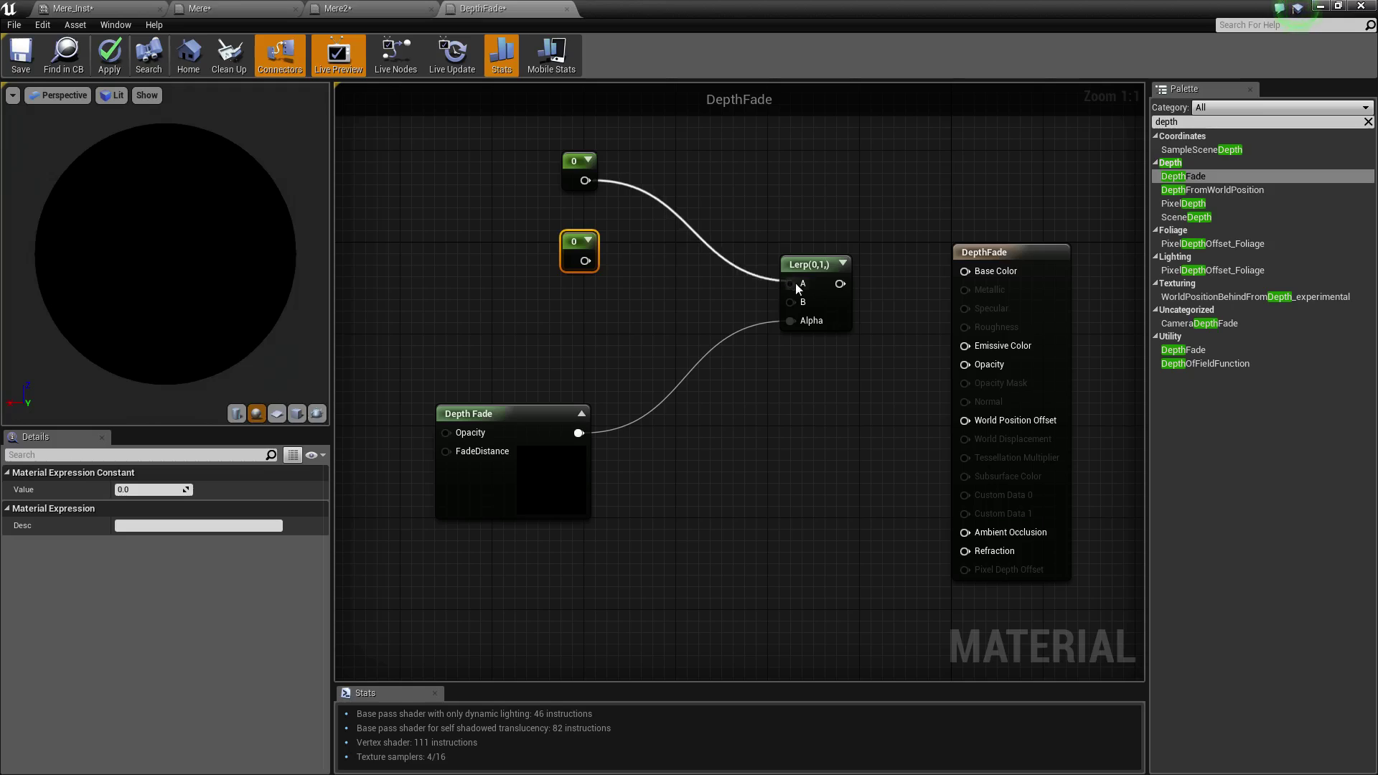
pyautogui.moveTo(585, 261); pyautogui.dragTo(792, 302)
pyautogui.moveTo(578, 251); pyautogui.dragTo(532, 274)
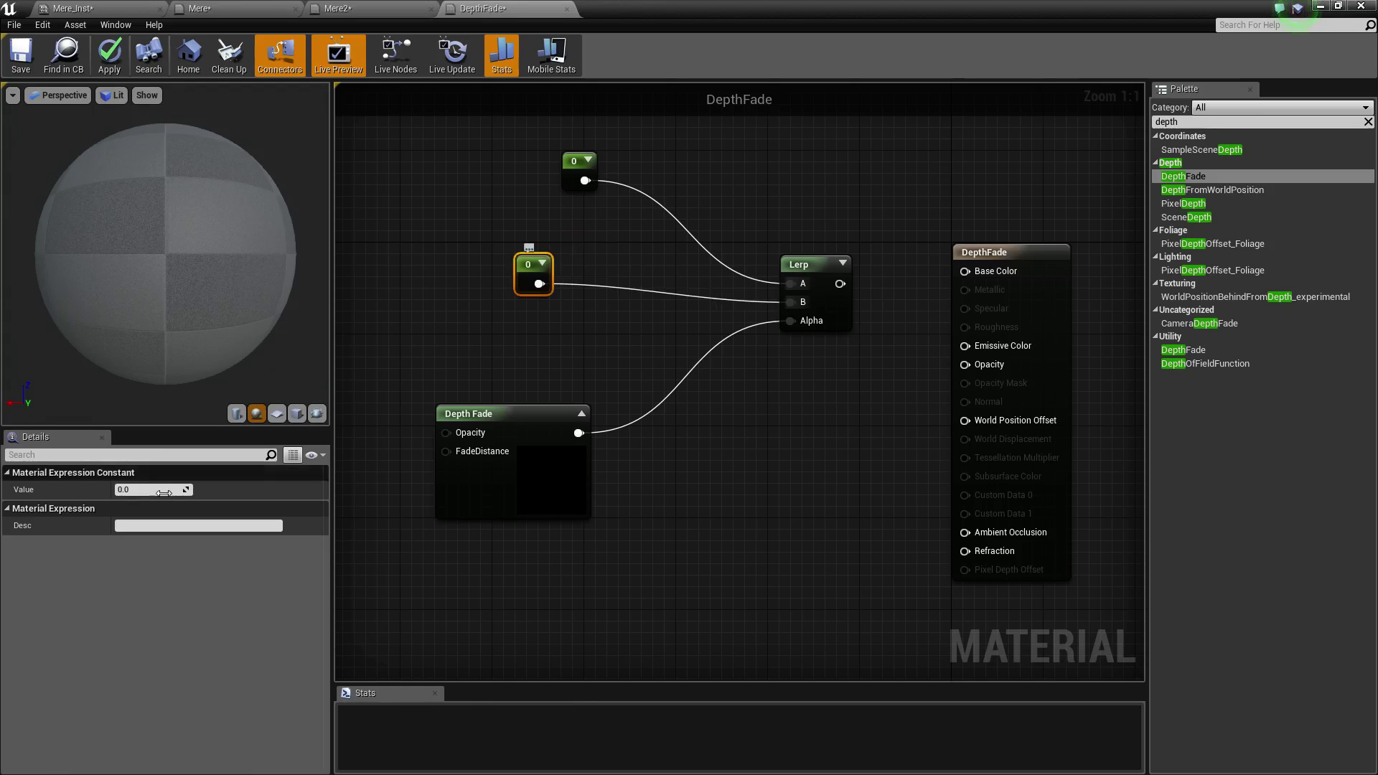
# Set the constant feeding B to 1, connect the Lerp output to Opacity, and apply the material.
pyautogui.click(171, 489)
pyautogui.write('1')
pyautogui.press('Return')
pyautogui.moveTo(838, 284); pyautogui.dragTo(979, 367)
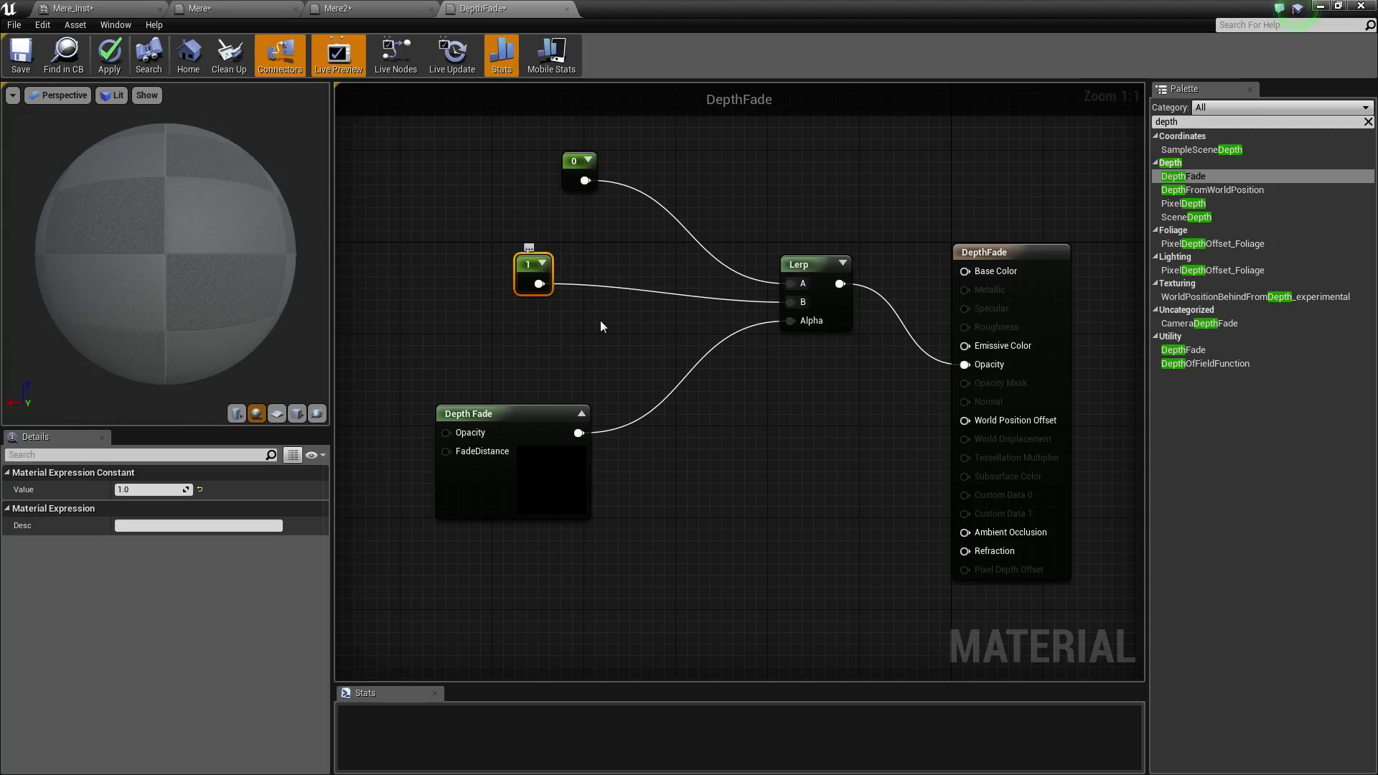
pyautogui.click(126, 52)
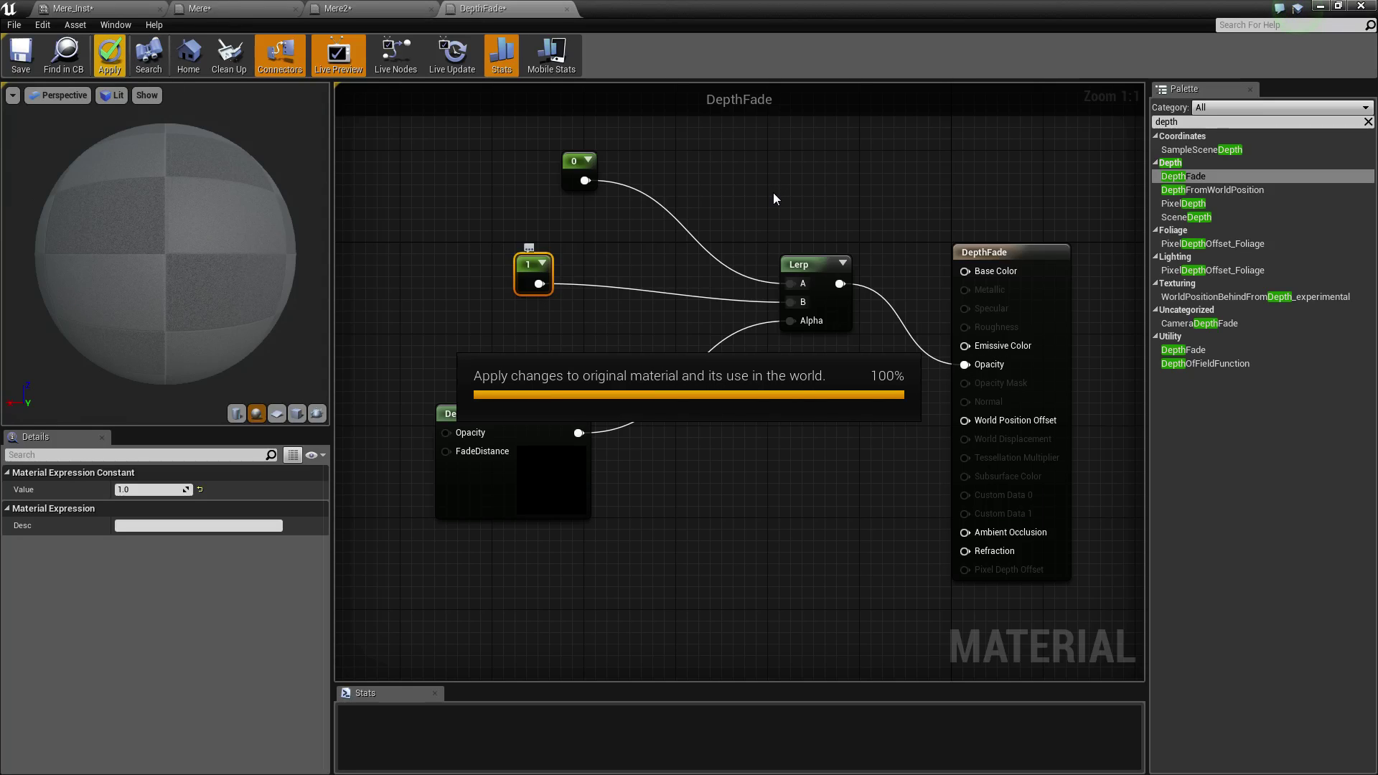
# Add a Constant3Vector, connect it to Base Color, and set its colour to green 0,1,0.126.
pyautogui.moveTo(829, 188); pyautogui.dragTo(722, 423, button='right')
pyautogui.click(647, 280)
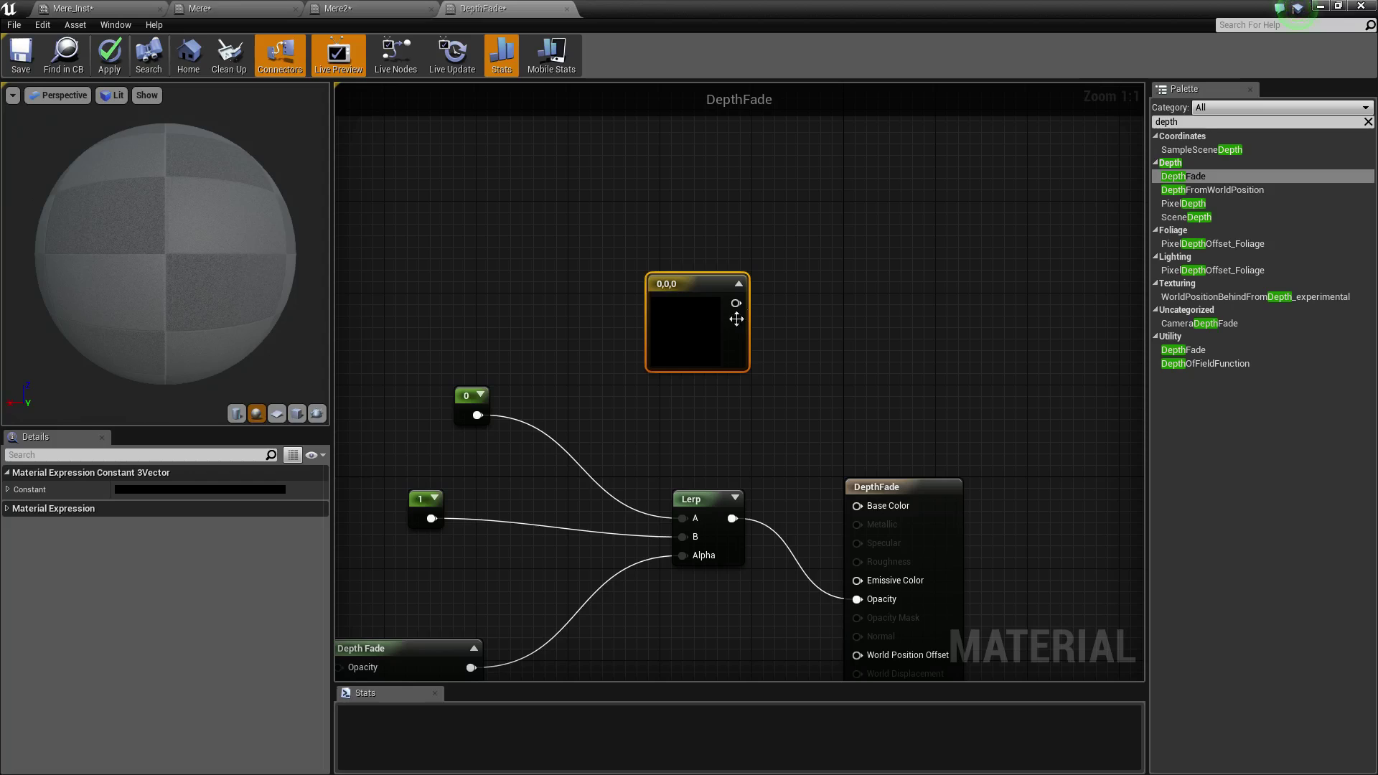
pyautogui.moveTo(734, 303); pyautogui.dragTo(857, 505)
pyautogui.click(168, 489)
pyautogui.moveTo(273, 523); pyautogui.dragTo(214, 566)
pyautogui.moveTo(373, 507); pyautogui.dragTo(375, 439)
pyautogui.click(392, 738)
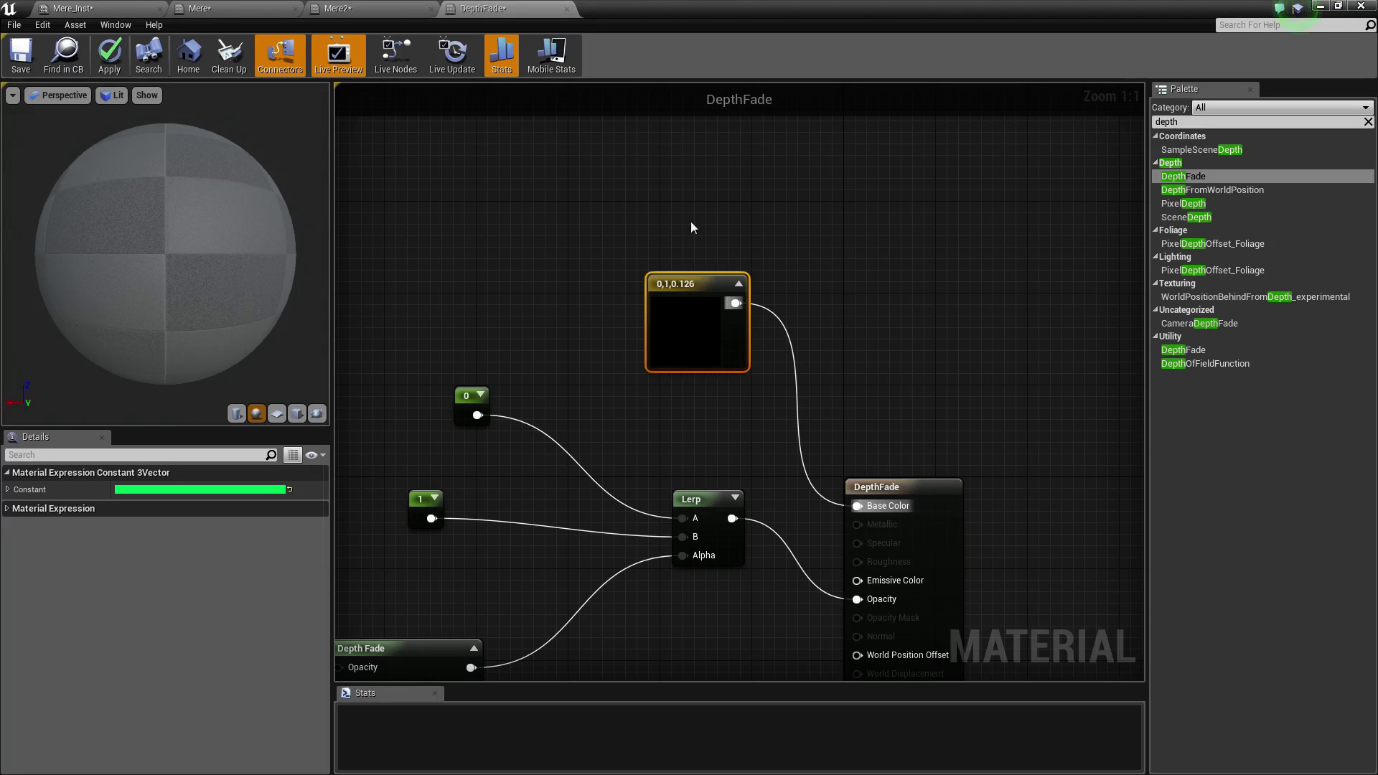
# Return to the level and duplicate the intersecting yellow and red spheres together, placing the copy in front of the originals.
pyautogui.click(1321, 7)
pyautogui.moveTo(932, 279); pyautogui.dragTo(780, 251, button='right')
pyautogui.click(825, 329)
pyautogui.keyDown('ctrl'); pyautogui.click(883, 308); pyautogui.keyUp('ctrl')
pyautogui.keyDown('alt'); pyautogui.moveTo(740, 215); pyautogui.dragTo(861, 315); pyautogui.keyUp('alt')
pyautogui.moveTo(861, 316); pyautogui.dragTo(929, 329, button='right')
pyautogui.click(929, 328)
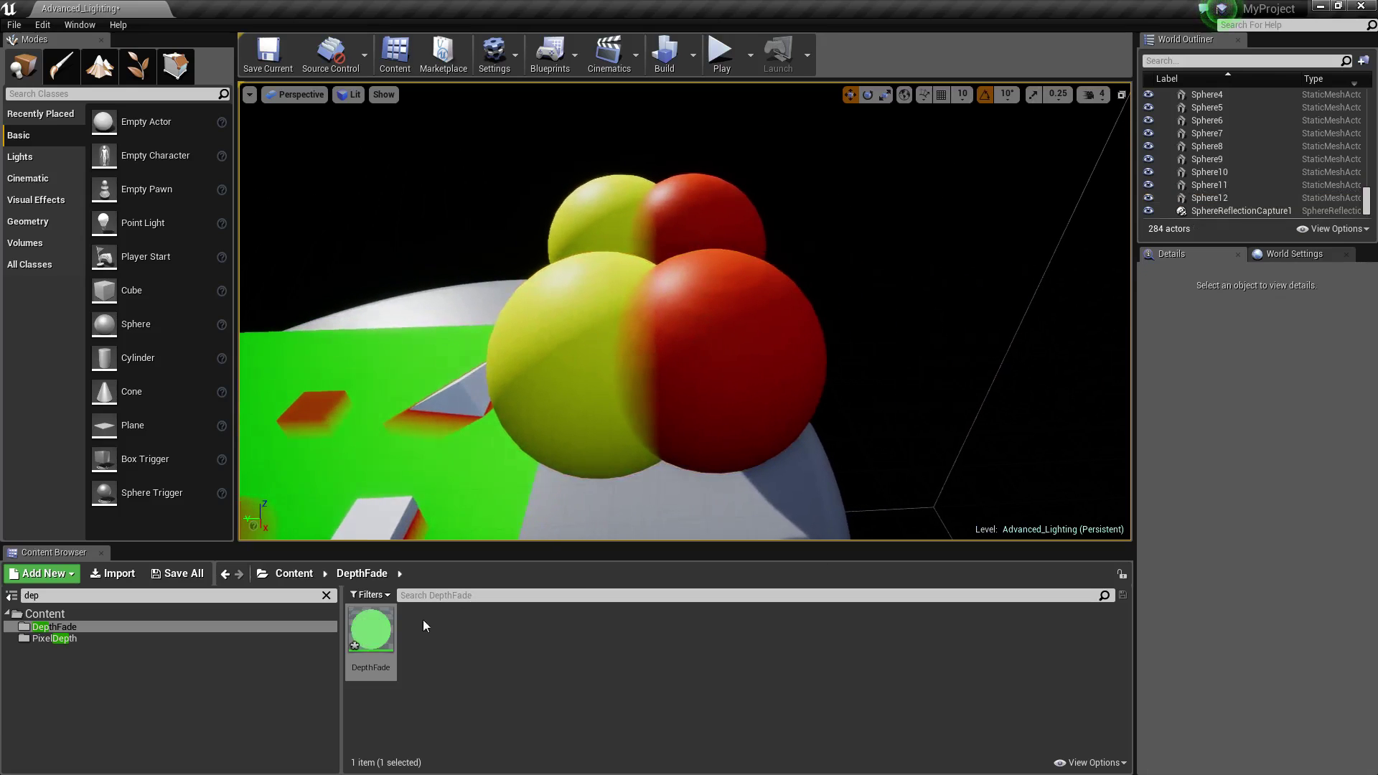
# Assign the DepthFade material to the front yellow sphere and view its blend with the red sphere.
pyautogui.moveTo(371, 630); pyautogui.dragTo(569, 409)
pyautogui.moveTo(569, 410); pyautogui.dragTo(615, 396, button='right')
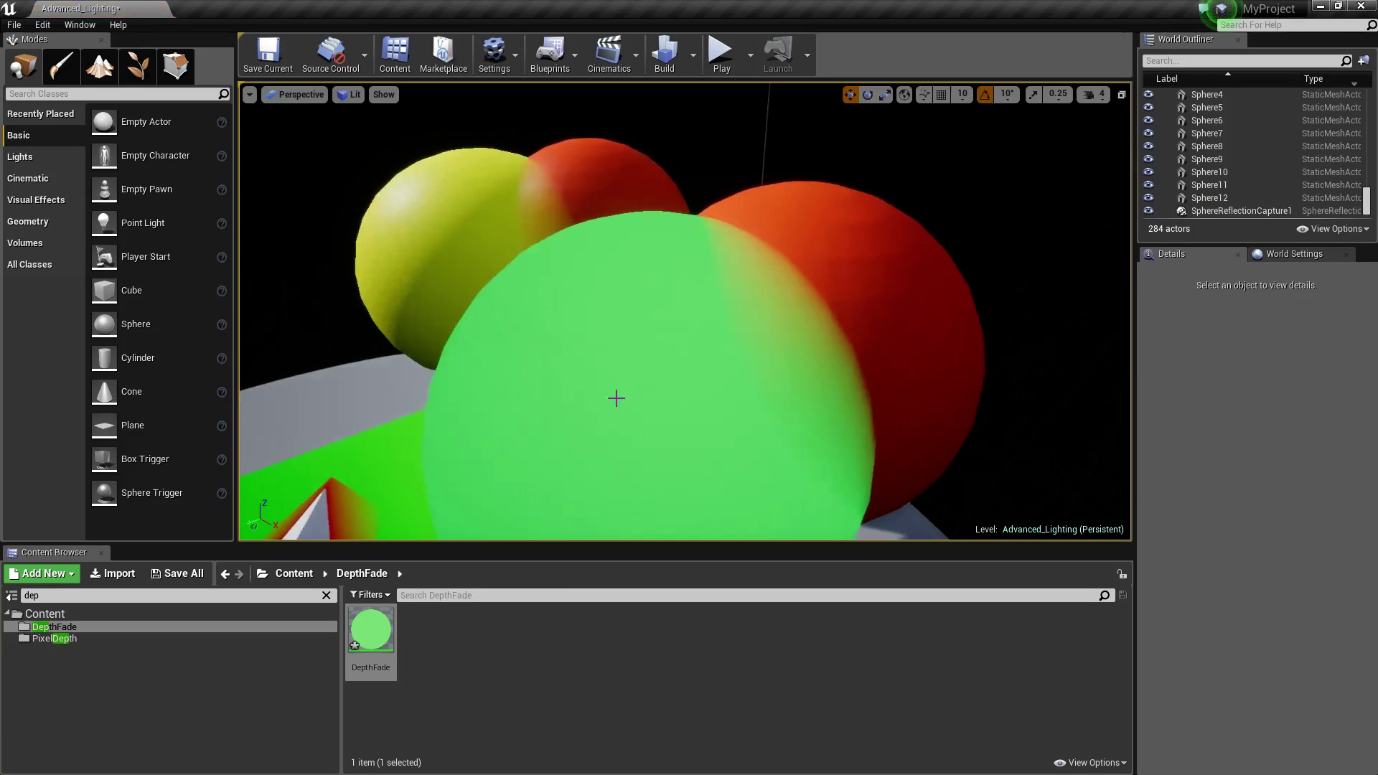
pyautogui.moveTo(698, 268); pyautogui.dragTo(661, 267, button='right')
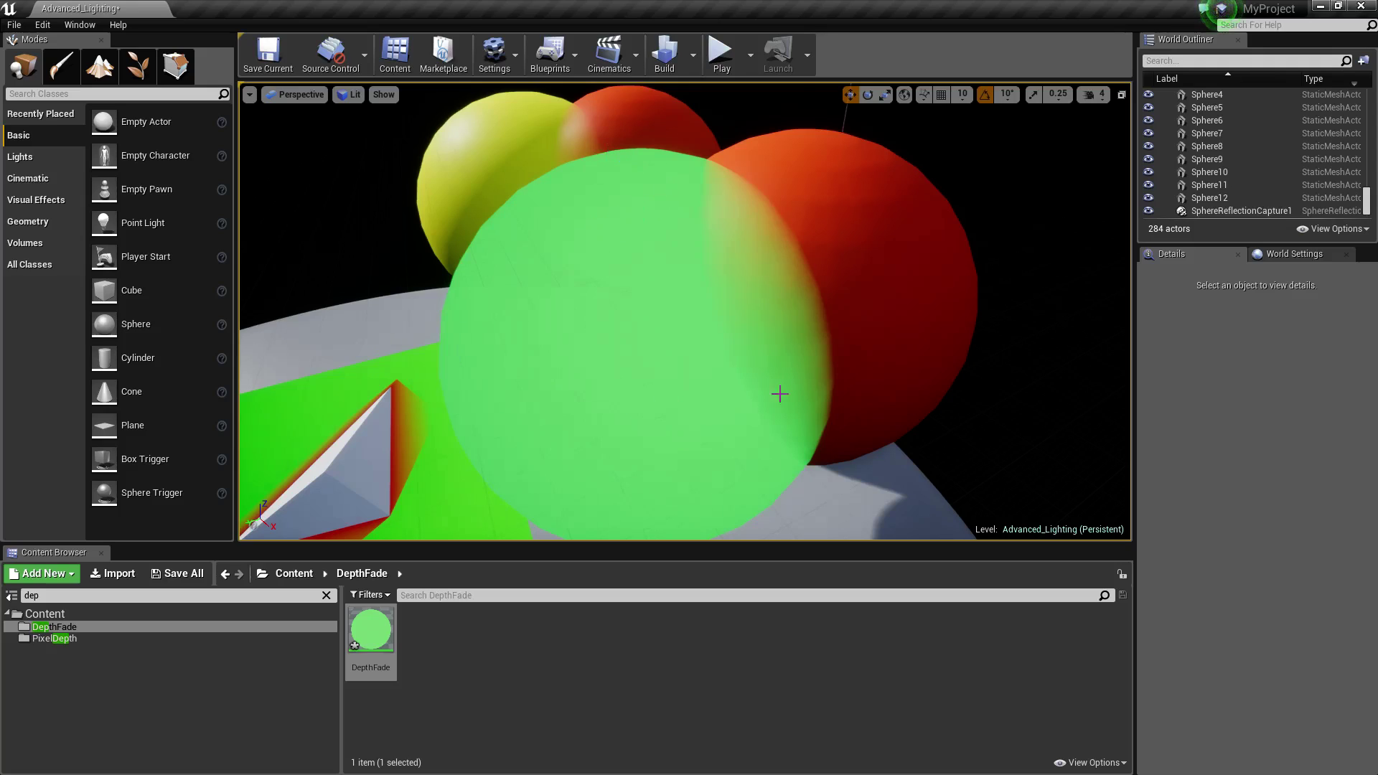
# Open the front sphere's DepthFade material, set its translucency lighting mode to Surface ForwardShading, and apply the change.
pyautogui.click(567, 323)
pyautogui.doubleClick(1236, 616)
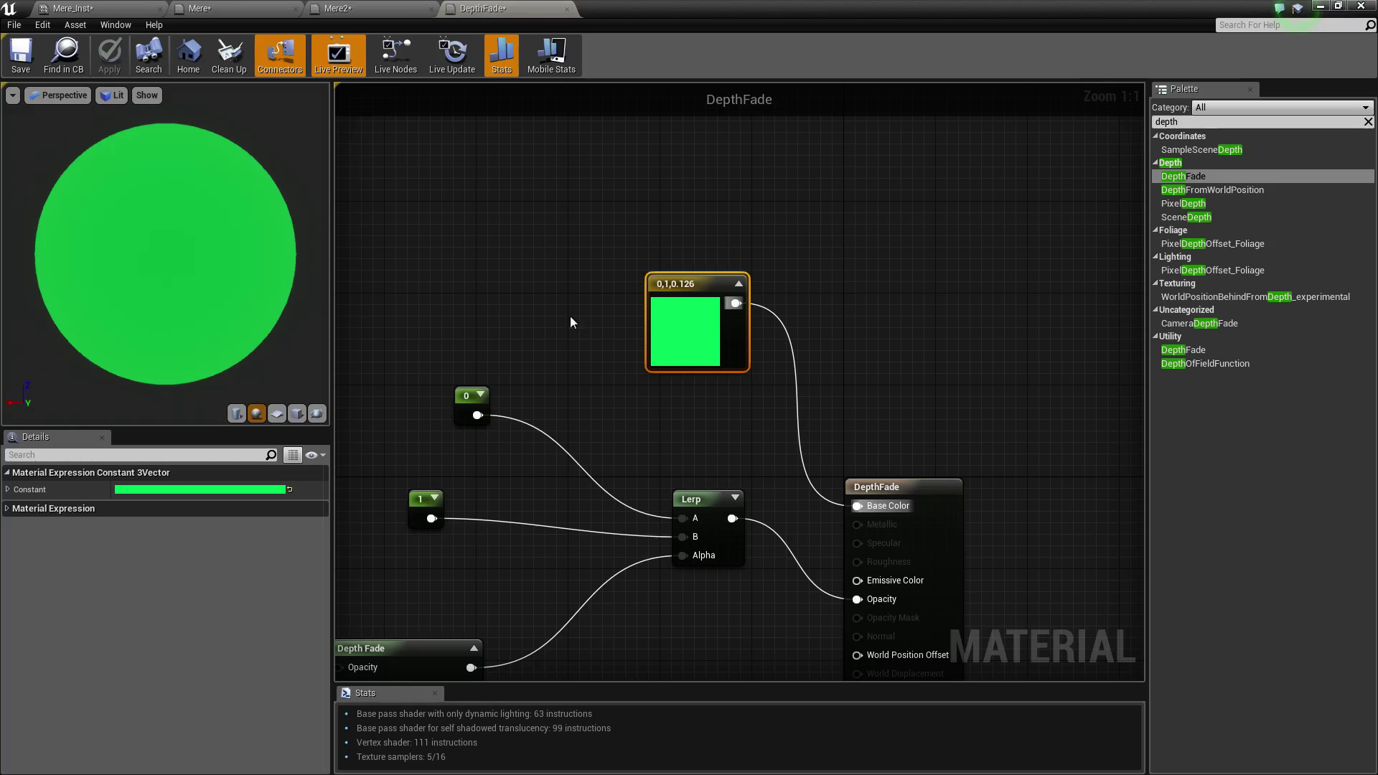
pyautogui.click(994, 468)
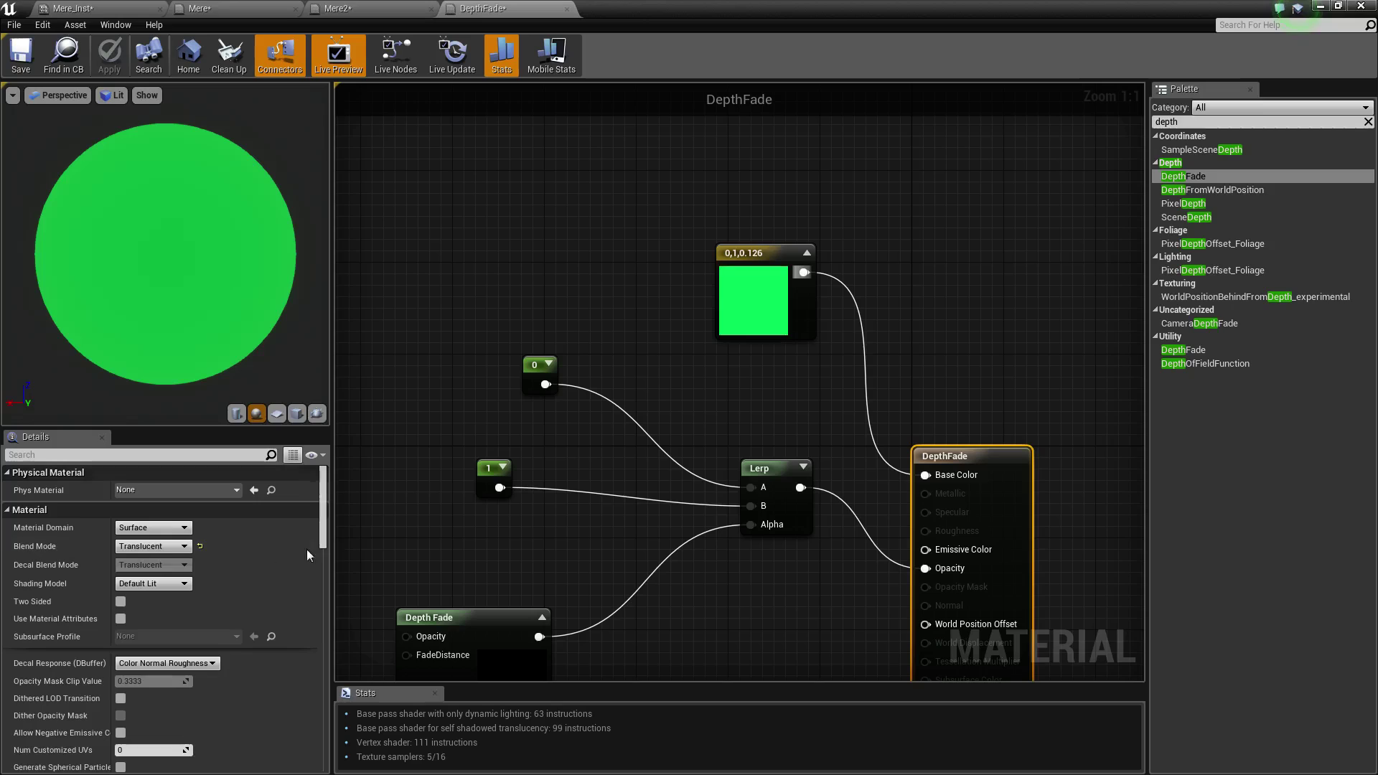
pyautogui.scroll(-10, 193, 582)
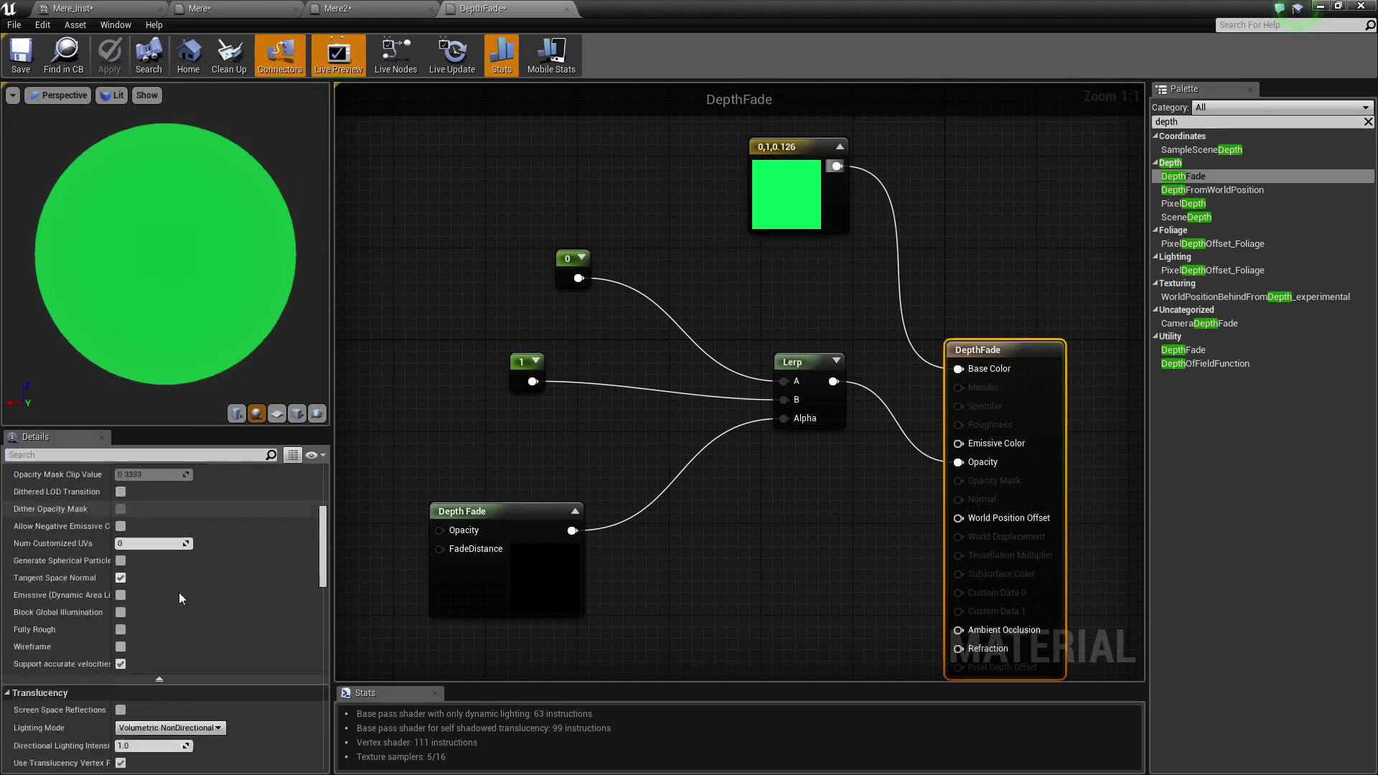
pyautogui.scroll(1, 158, 629)
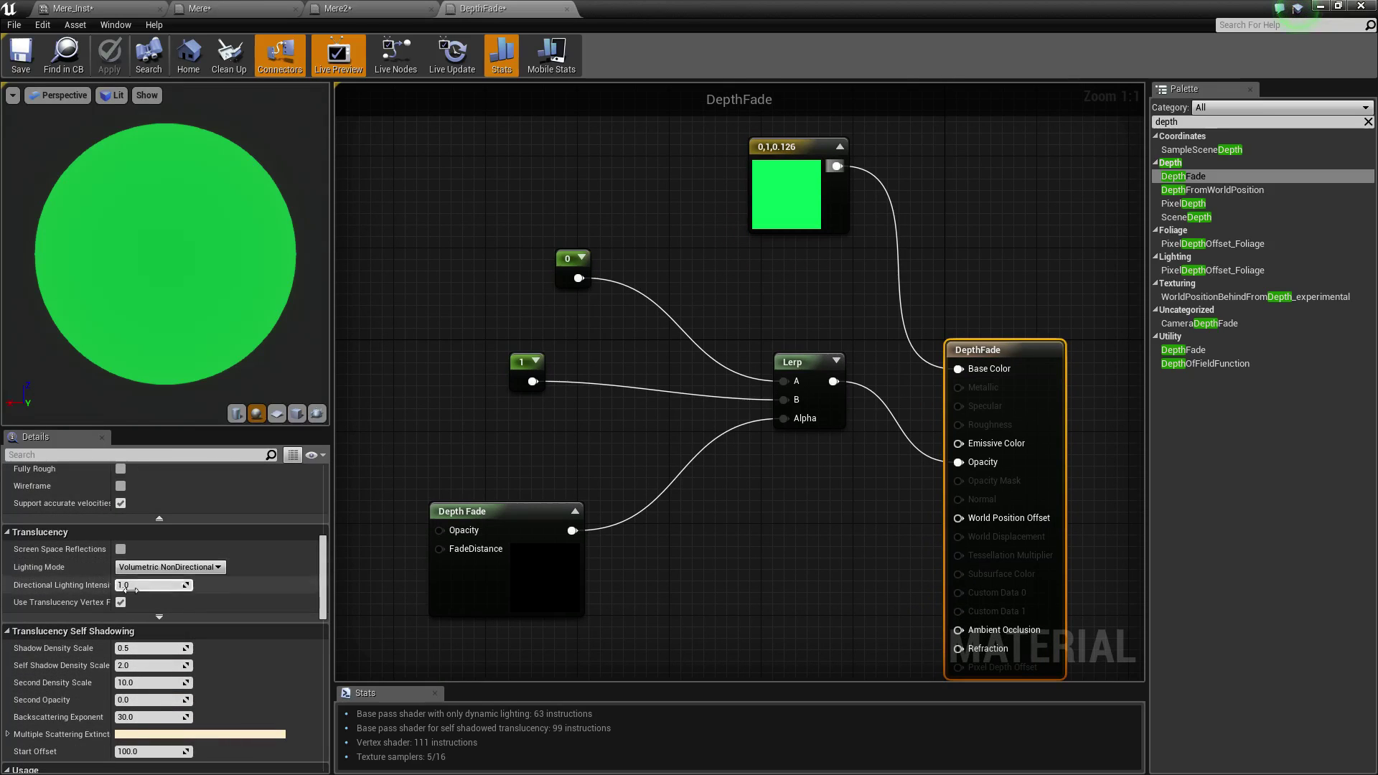
pyautogui.click(170, 567)
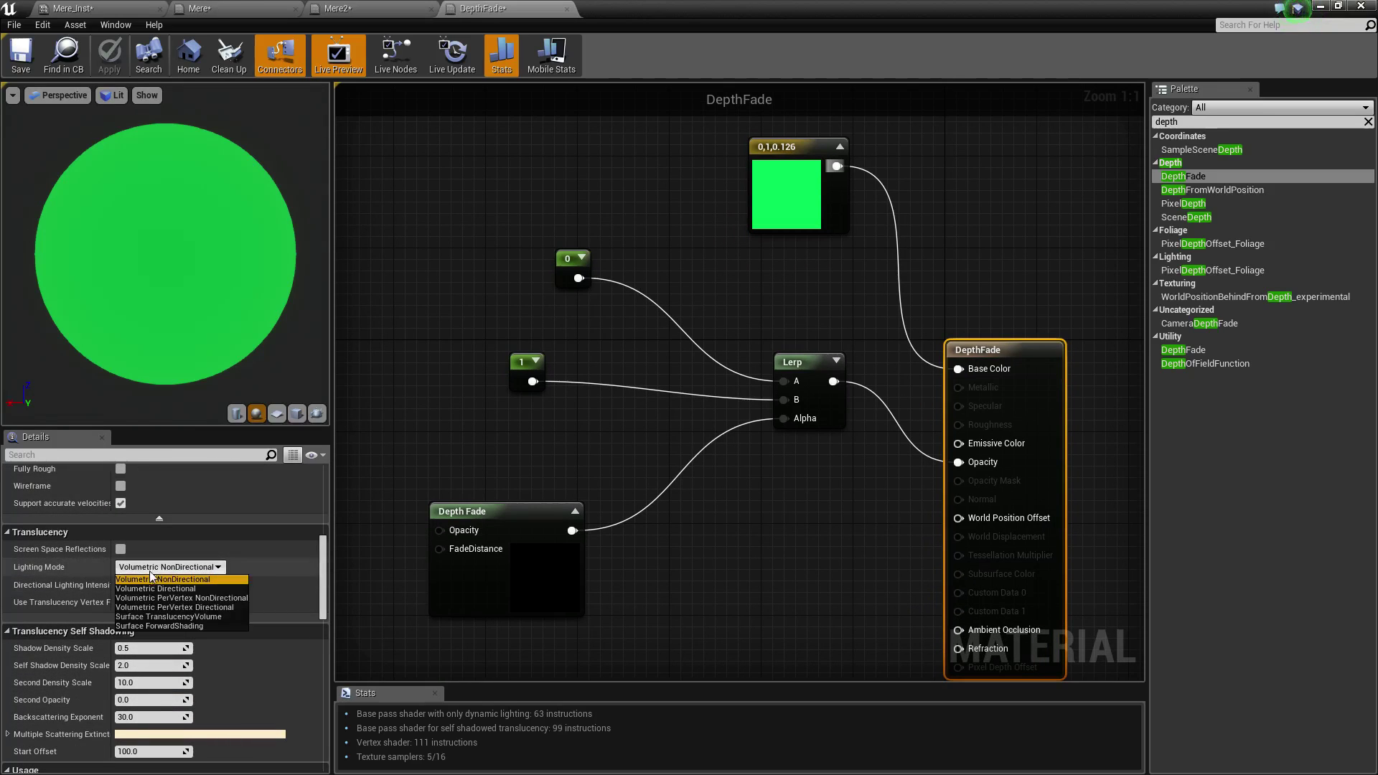
pyautogui.click(154, 627)
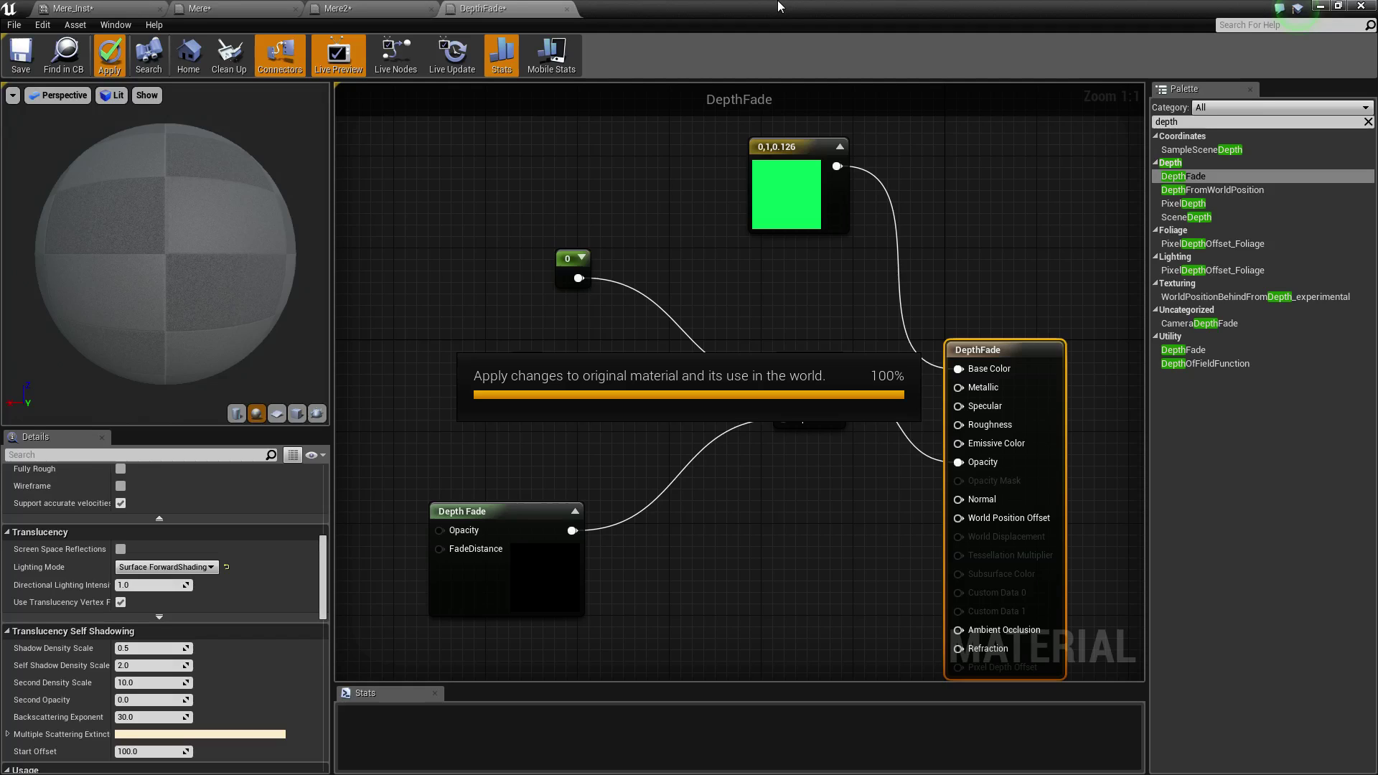
# Return to the level and examine the DepthFade sphere's seam against the red sphere while the shaders compile.
pyautogui.click(1323, 7)
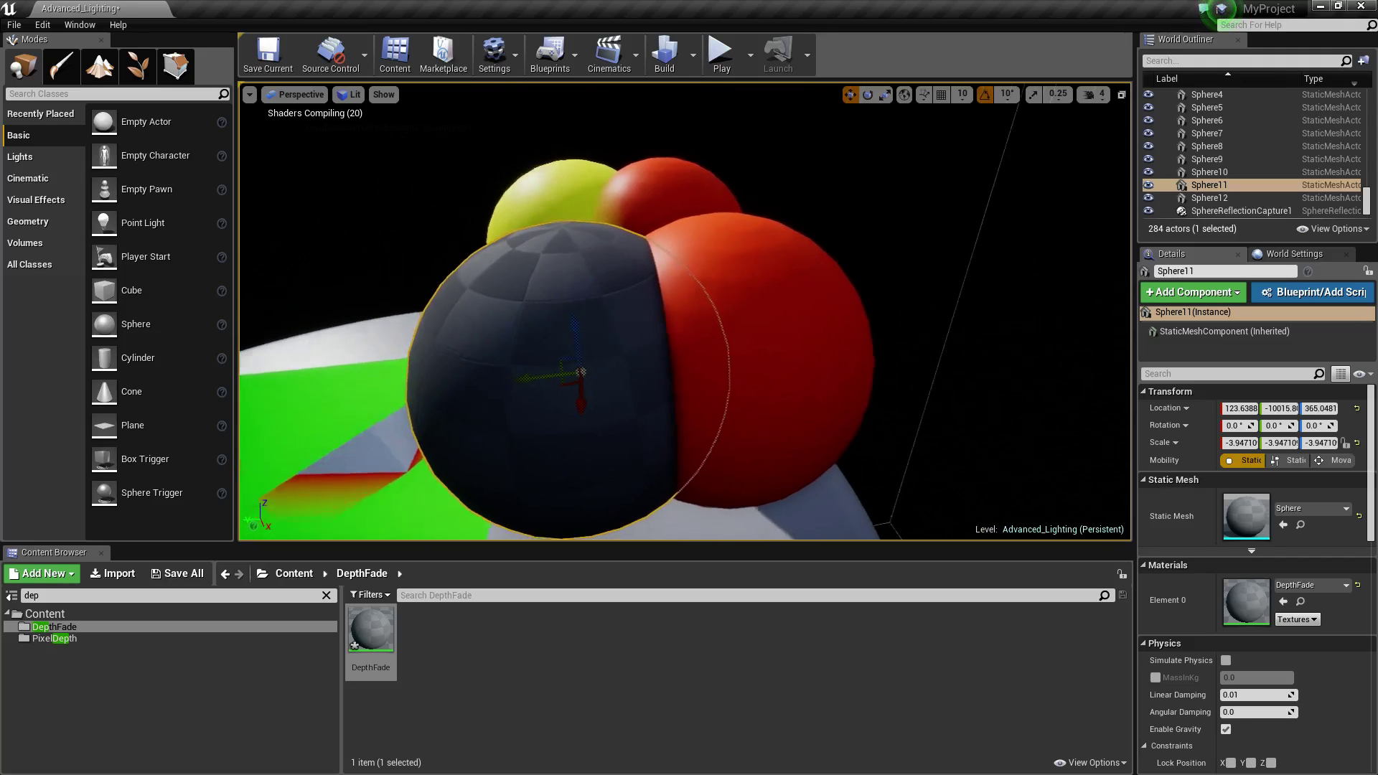
pyautogui.moveTo(671, 376); pyautogui.dragTo(600, 375, button='right')
pyautogui.press('Escape')
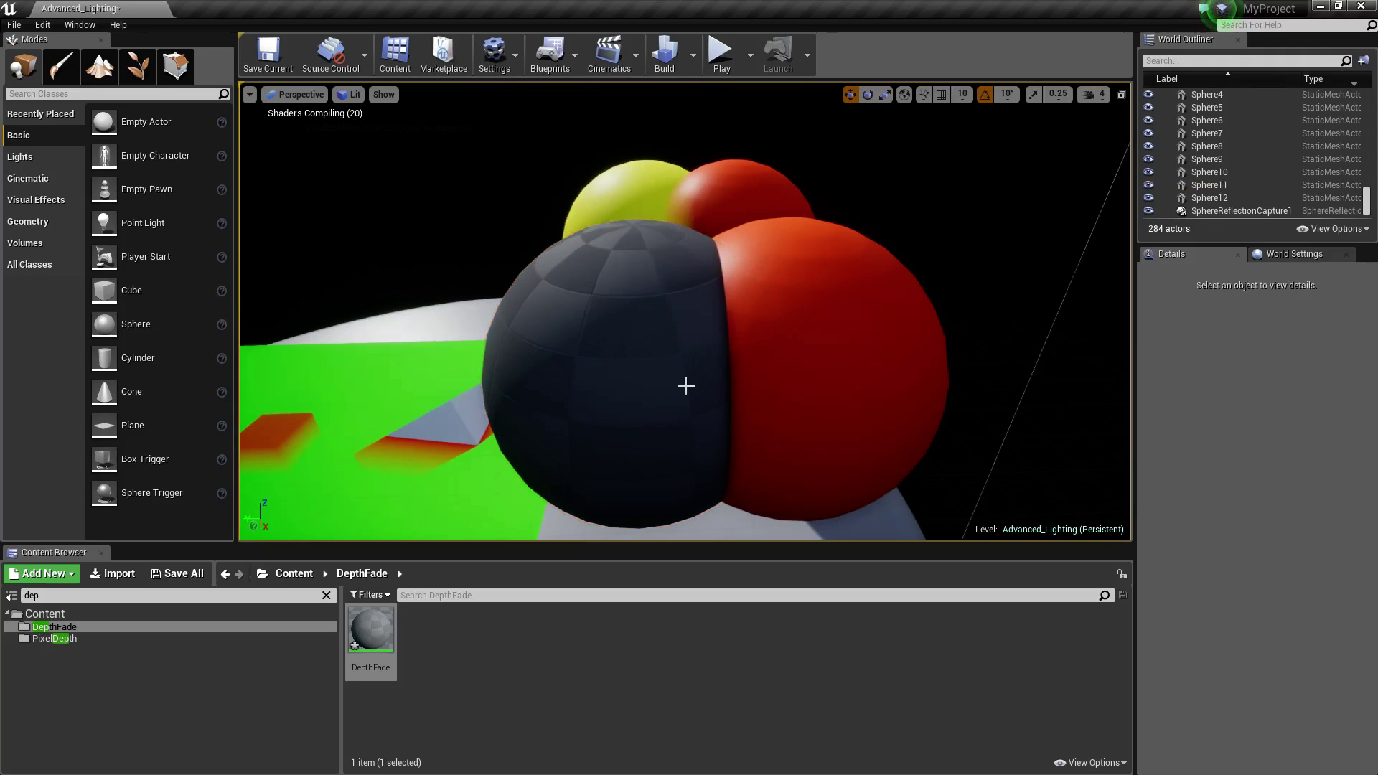
pyautogui.click(614, 325)
pyautogui.click(646, 173)
pyautogui.moveTo(646, 172); pyautogui.dragTo(589, 474, button='right')
pyautogui.click(772, 317)
# Open the green plane's Mere_Inst and its parent material Mere, and move the Lerp node further from the result node.
pyautogui.click(631, 419)
pyautogui.doubleClick(1242, 598)
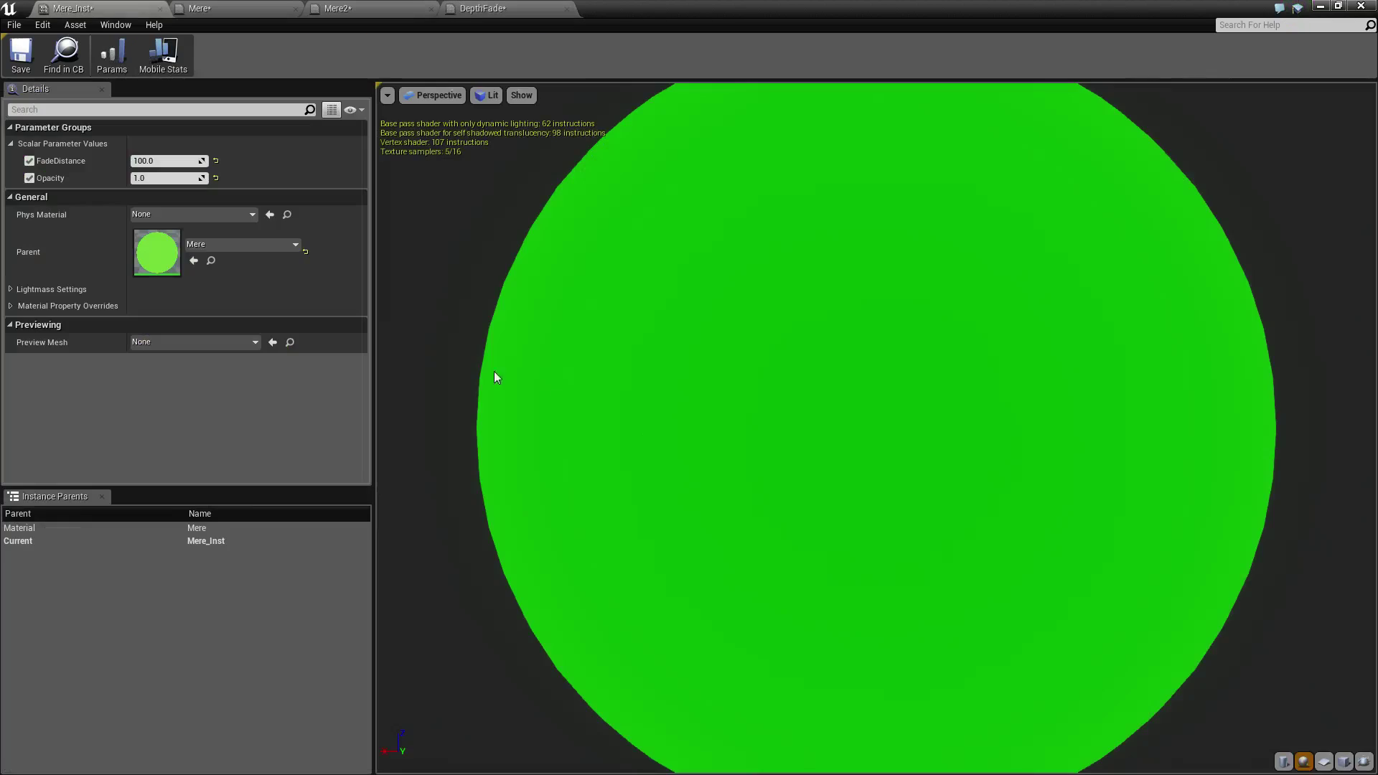
pyautogui.doubleClick(169, 257)
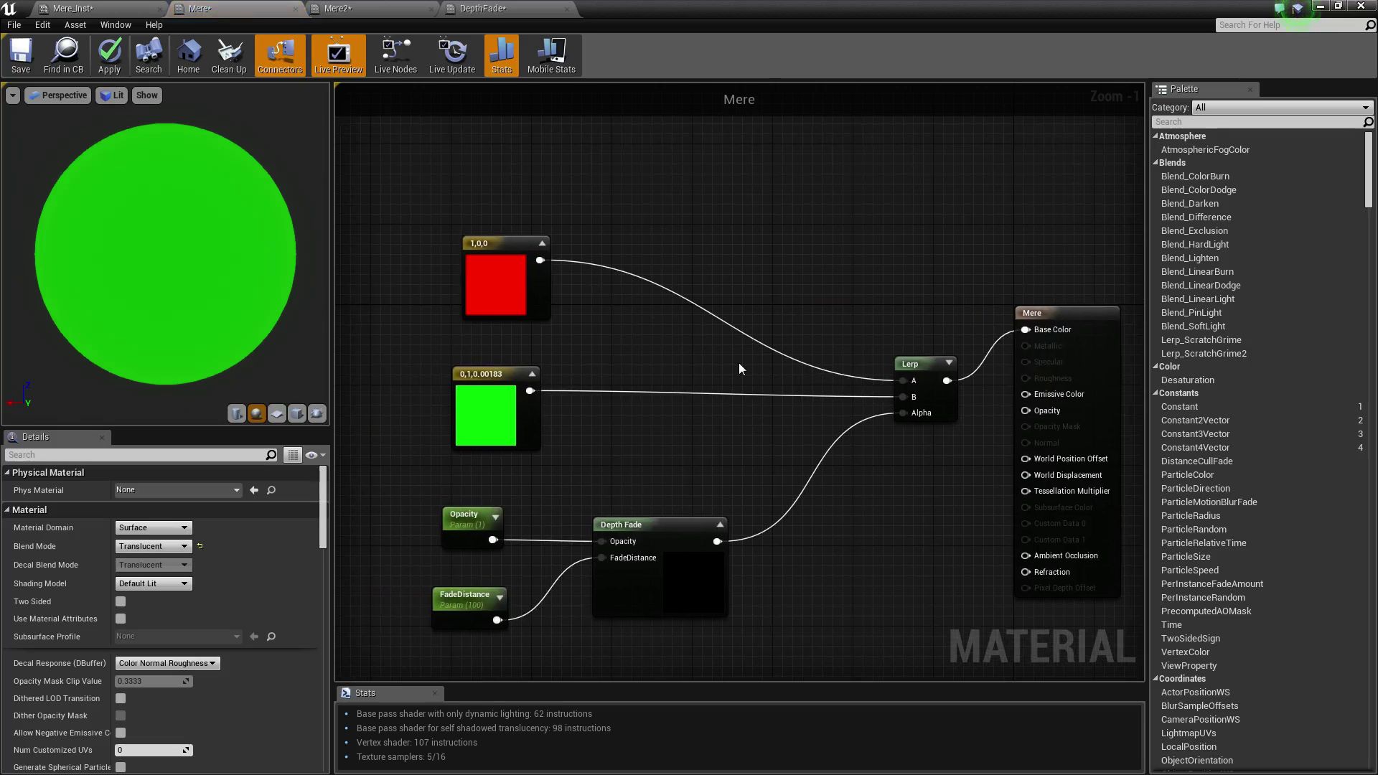
pyautogui.moveTo(739, 368); pyautogui.dragTo(714, 324, button='right')
pyautogui.moveTo(915, 319); pyautogui.dragTo(844, 269)
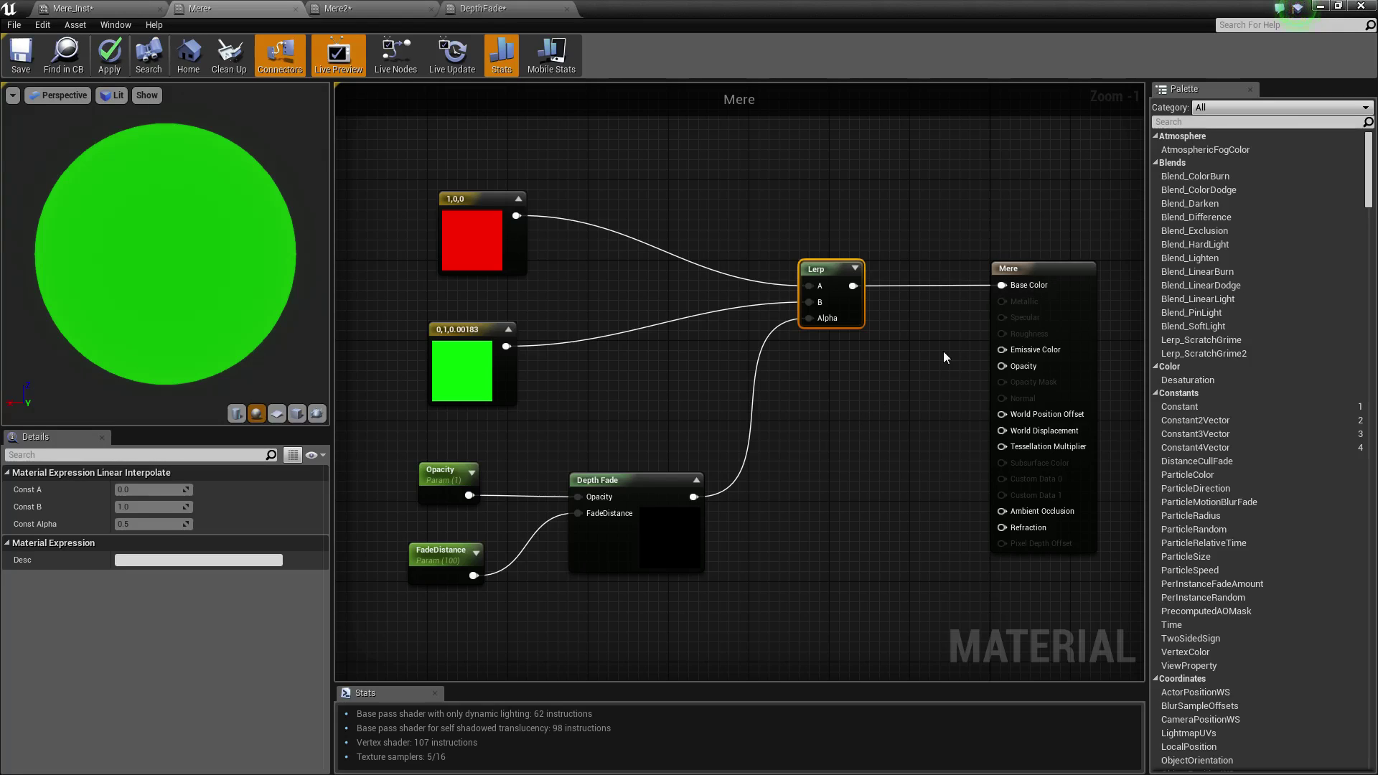
# Return to the level, select the front DepthFade sphere, and examine how it blends into the red sphere.
pyautogui.click(1353, 6)
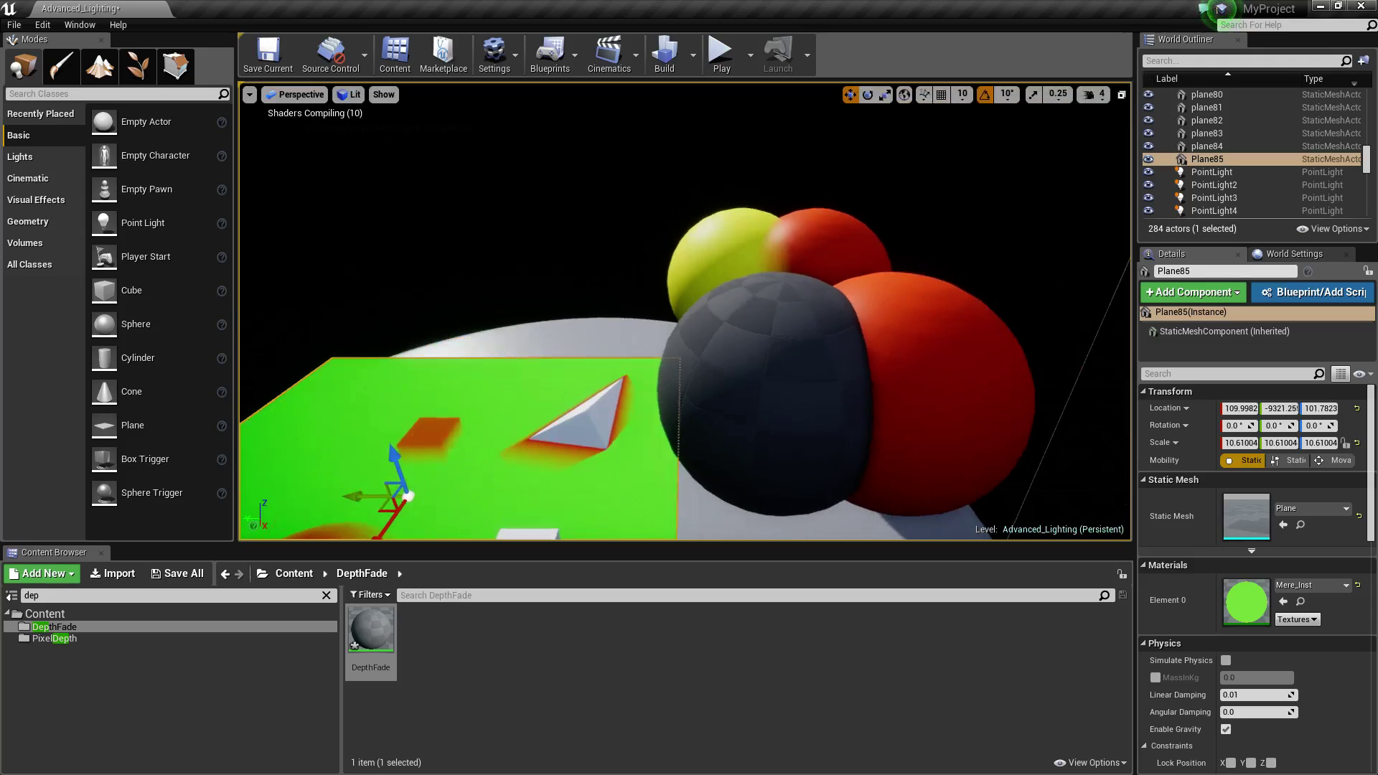
pyautogui.moveTo(775, 287); pyautogui.dragTo(744, 302, button='right')
pyautogui.click(855, 306)
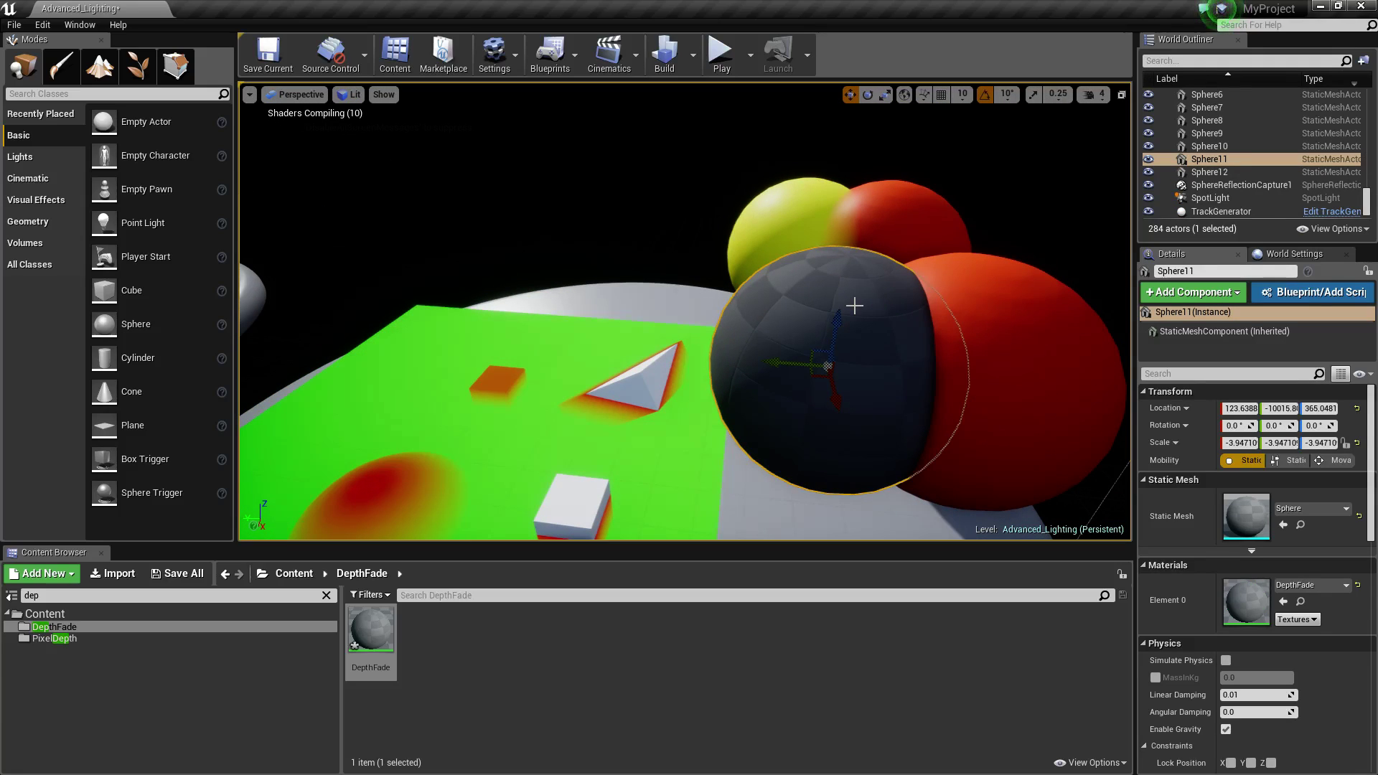
pyautogui.moveTo(822, 316); pyautogui.dragTo(806, 297, button='right')
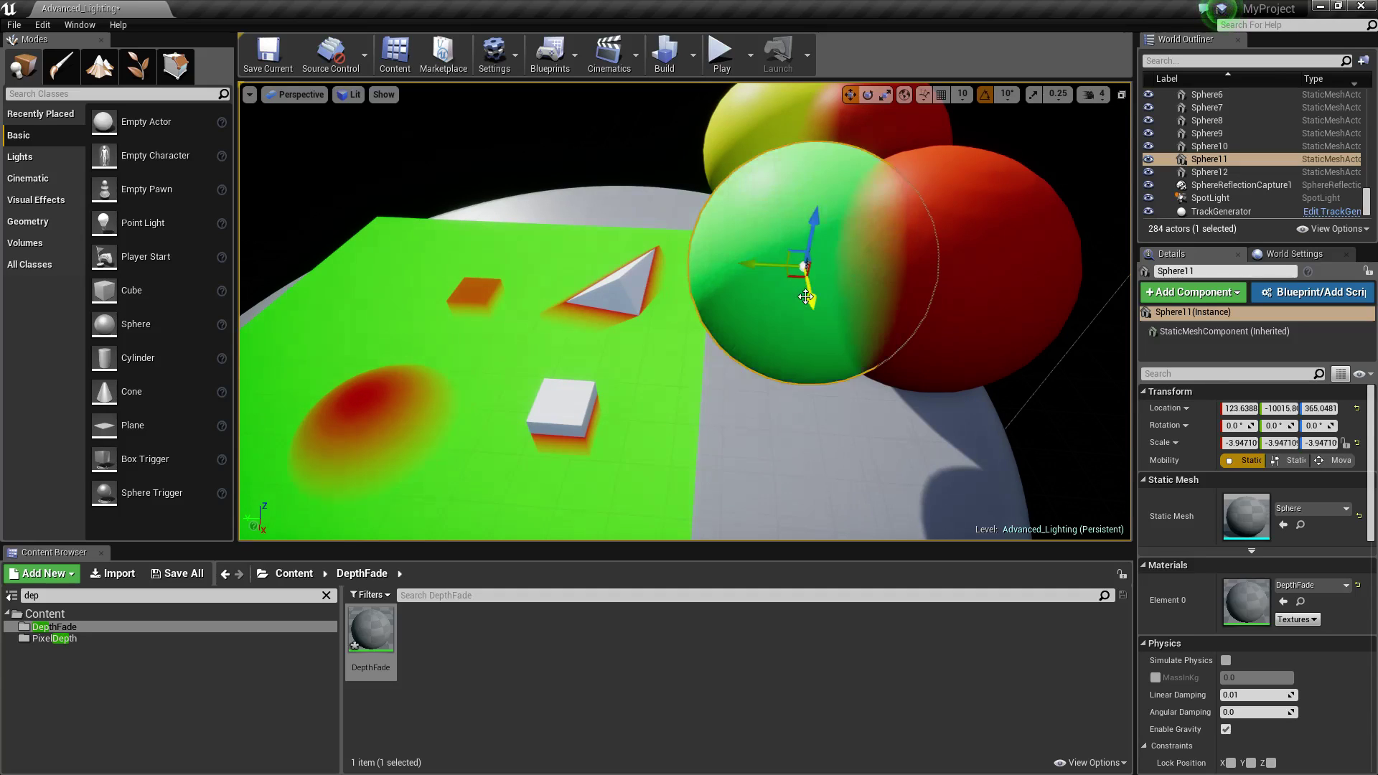
pyautogui.moveTo(806, 297); pyautogui.dragTo(853, 273, button='right')
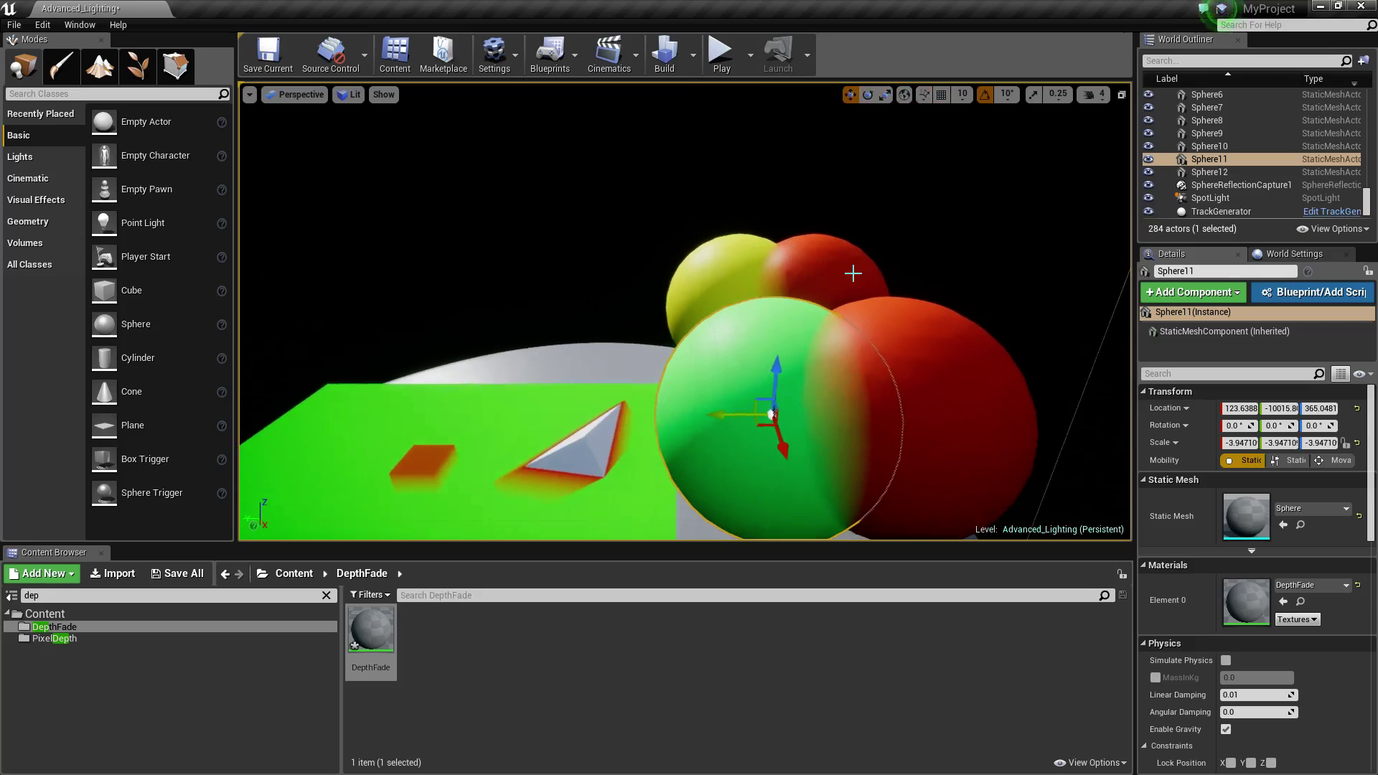